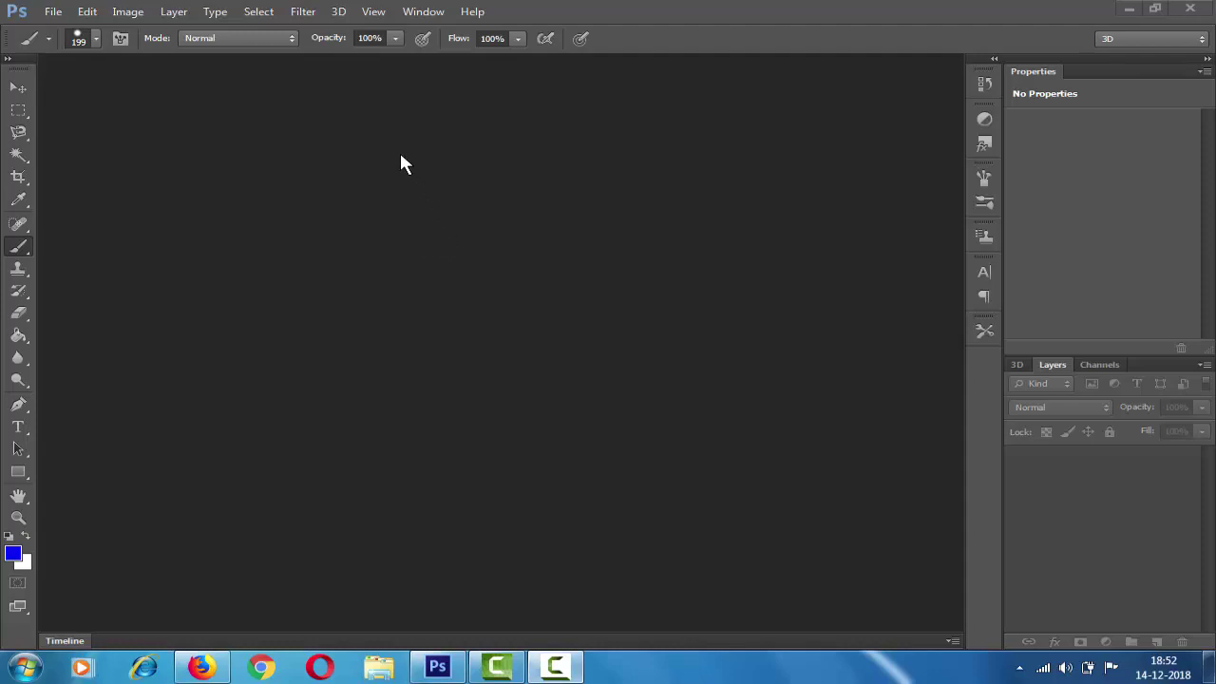
# Open fhh.jpg from the Desktop through File > Open.
pyautogui.click(54, 13)
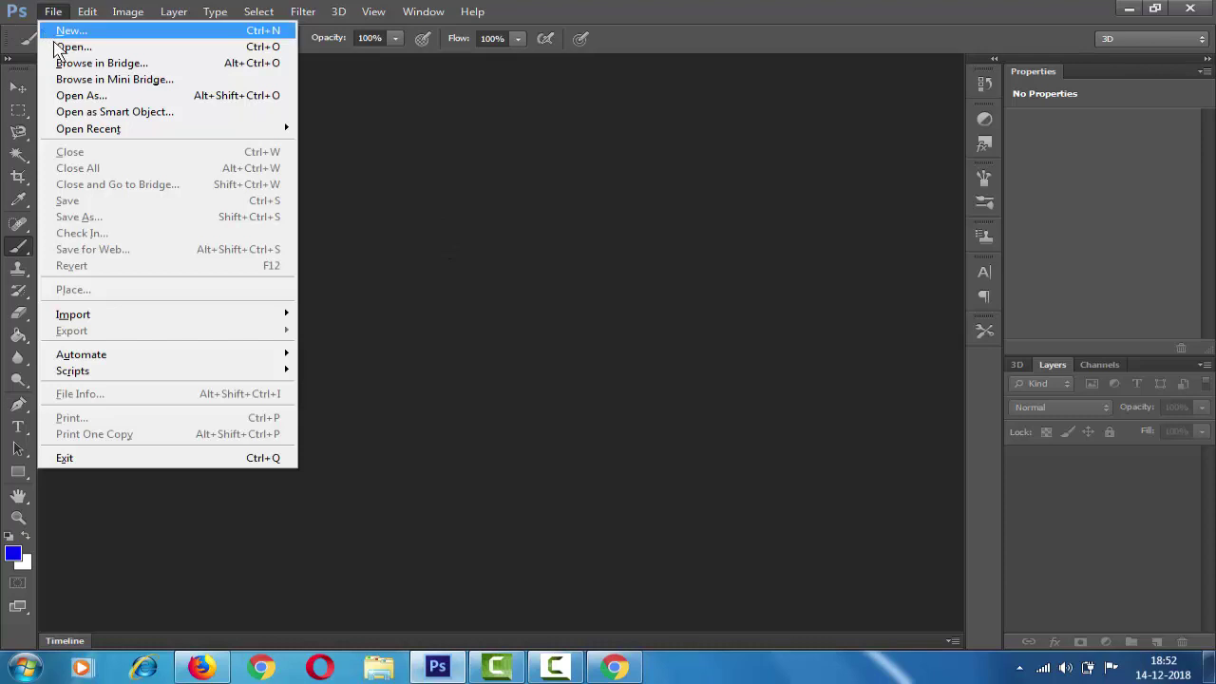
pyautogui.click(79, 50)
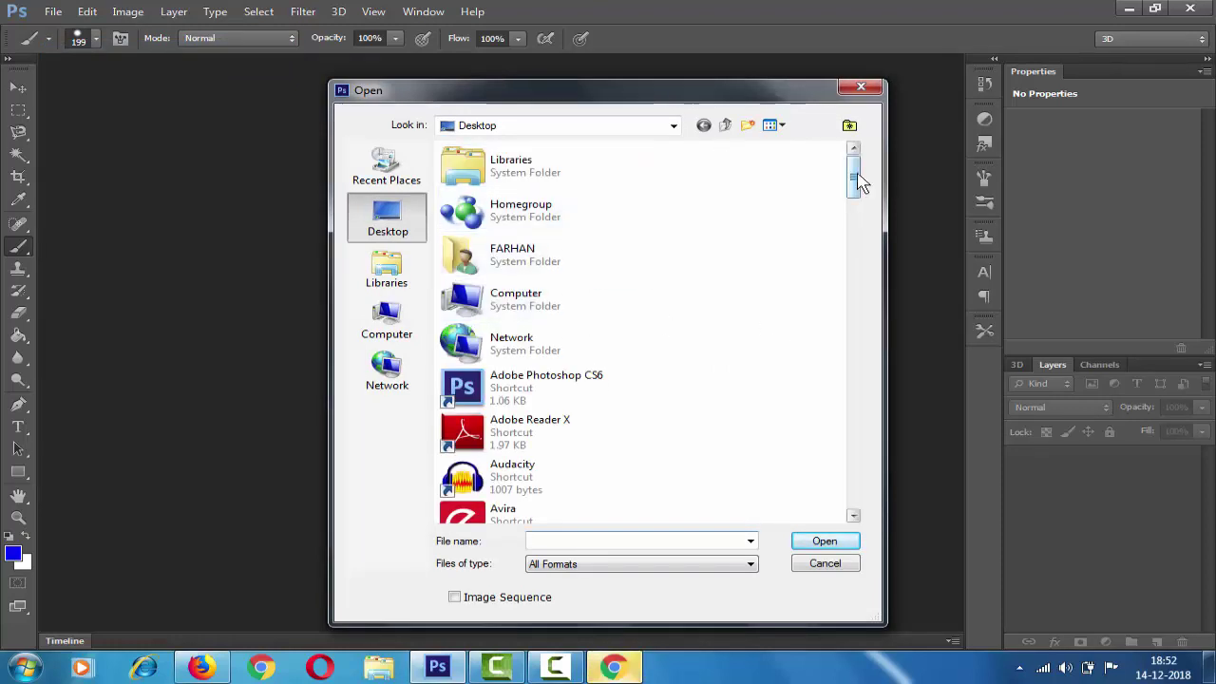
pyautogui.moveTo(858, 177); pyautogui.dragTo(858, 374)
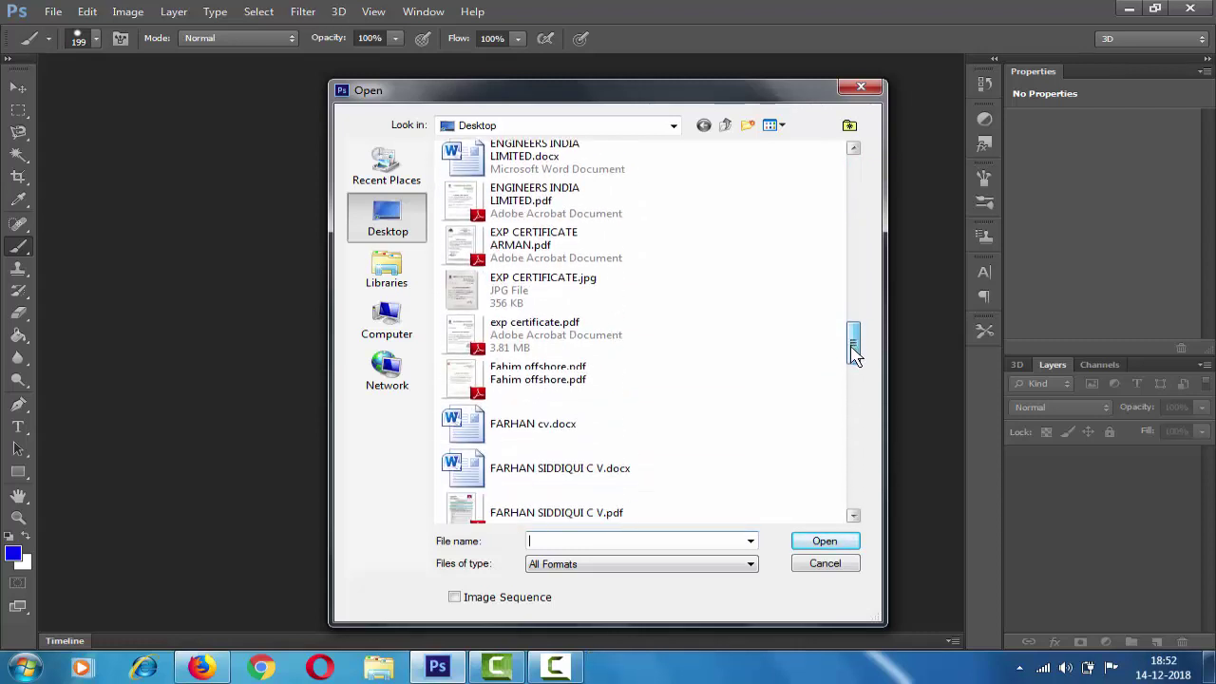
pyautogui.doubleClick(520, 350)
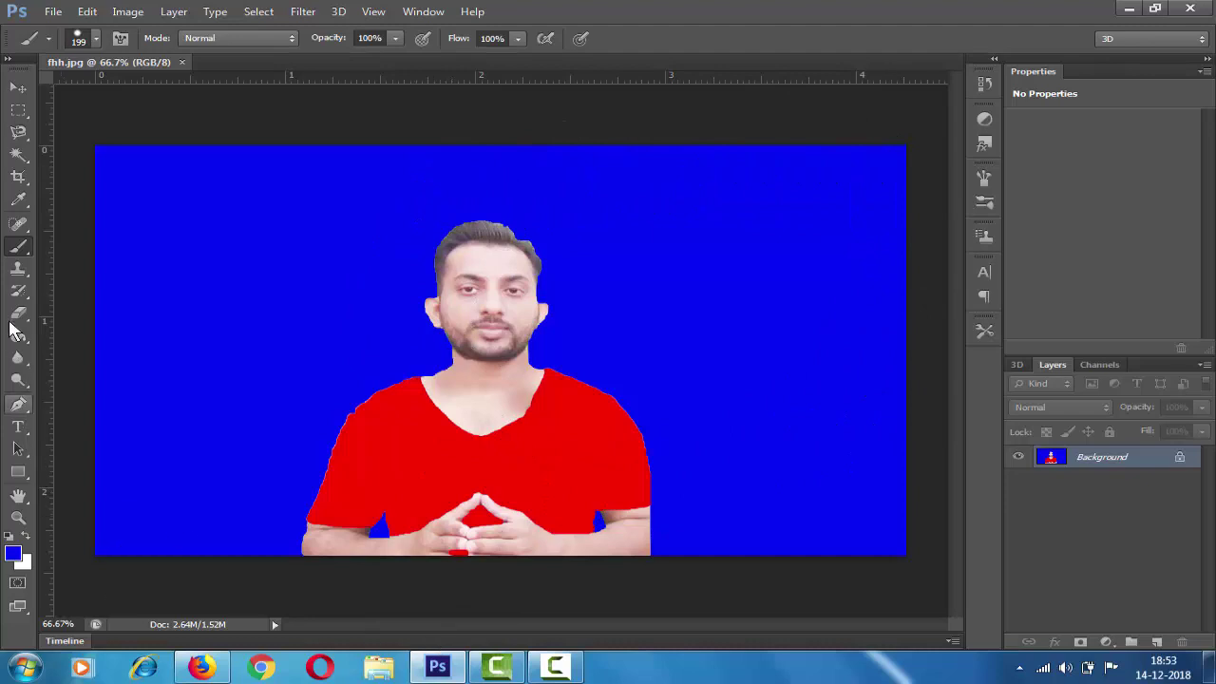
# Use the Crop Tool at Unconstrained ratio and fit the box around the man's head and shoulders.
pyautogui.click(17, 183)
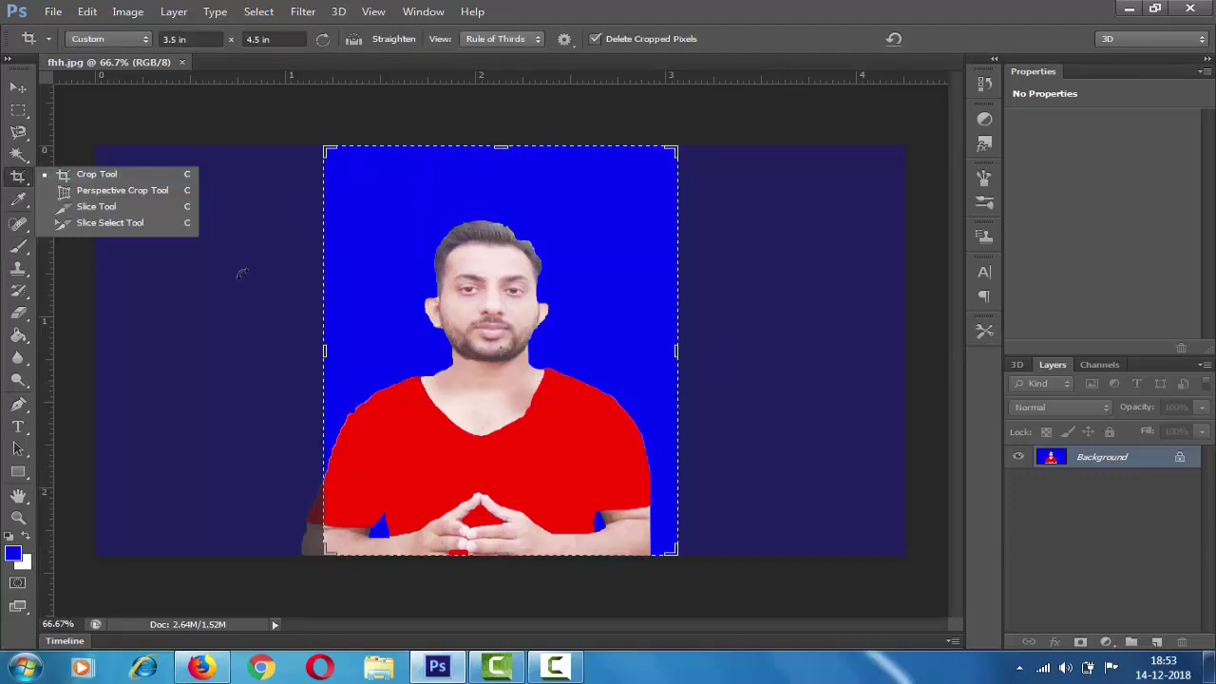
pyautogui.click(95, 176)
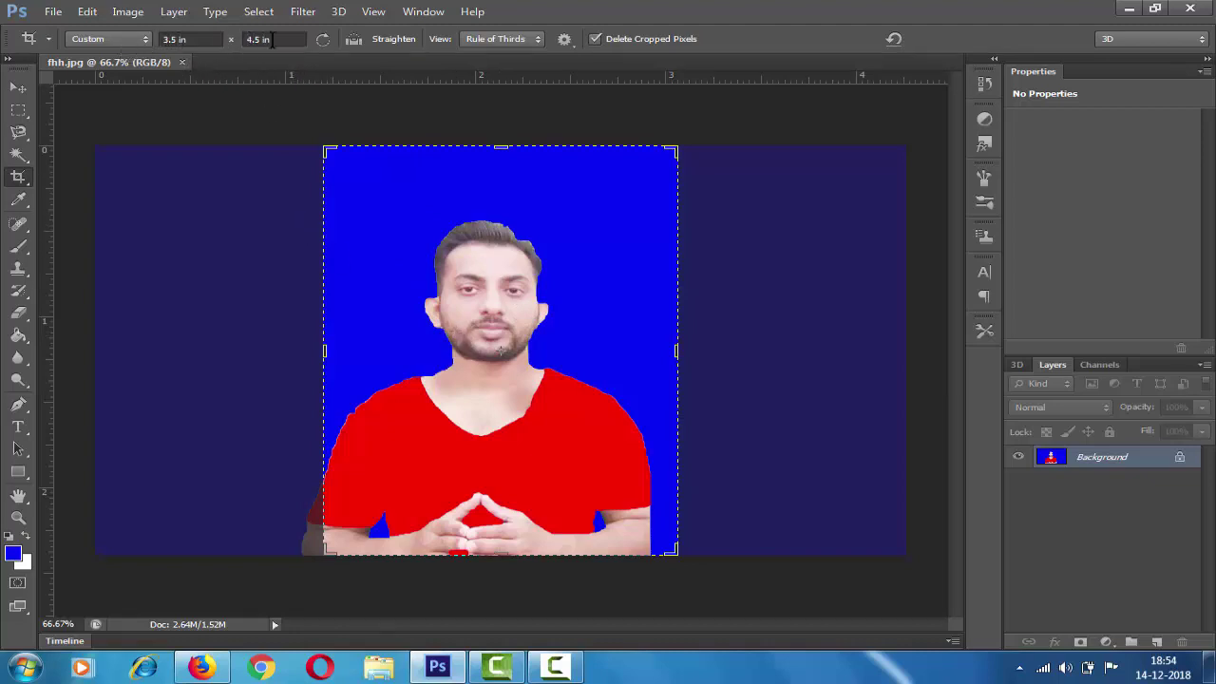
pyautogui.click(141, 42)
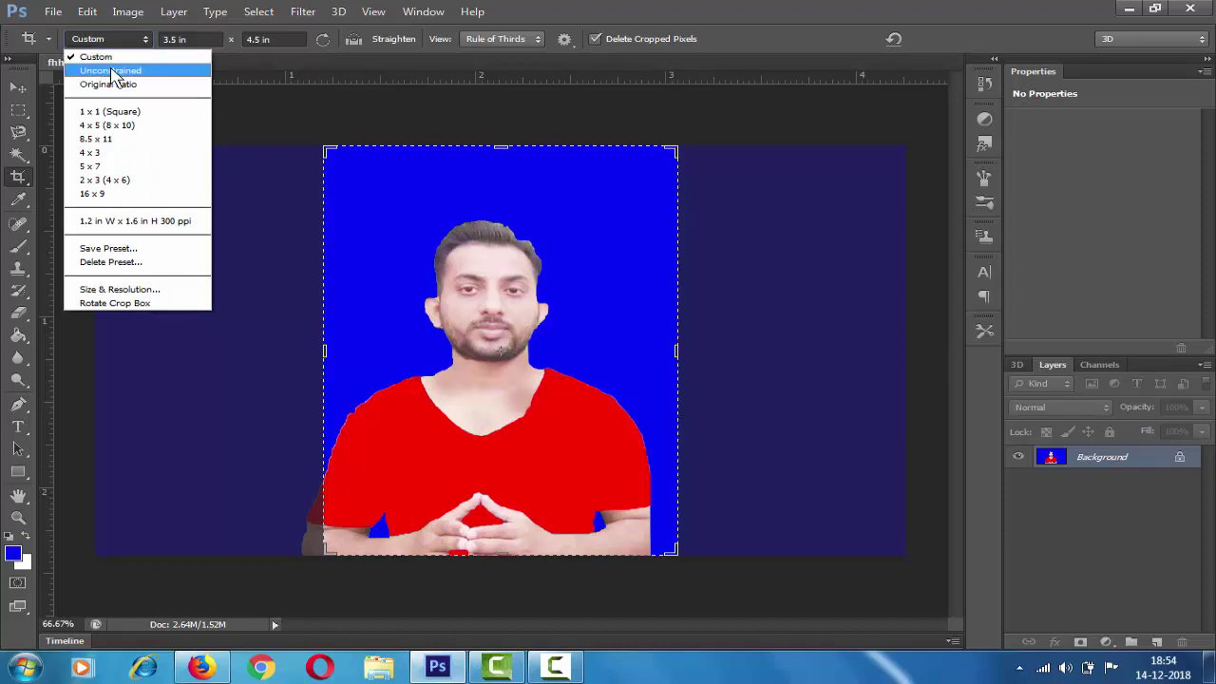
pyautogui.click(114, 72)
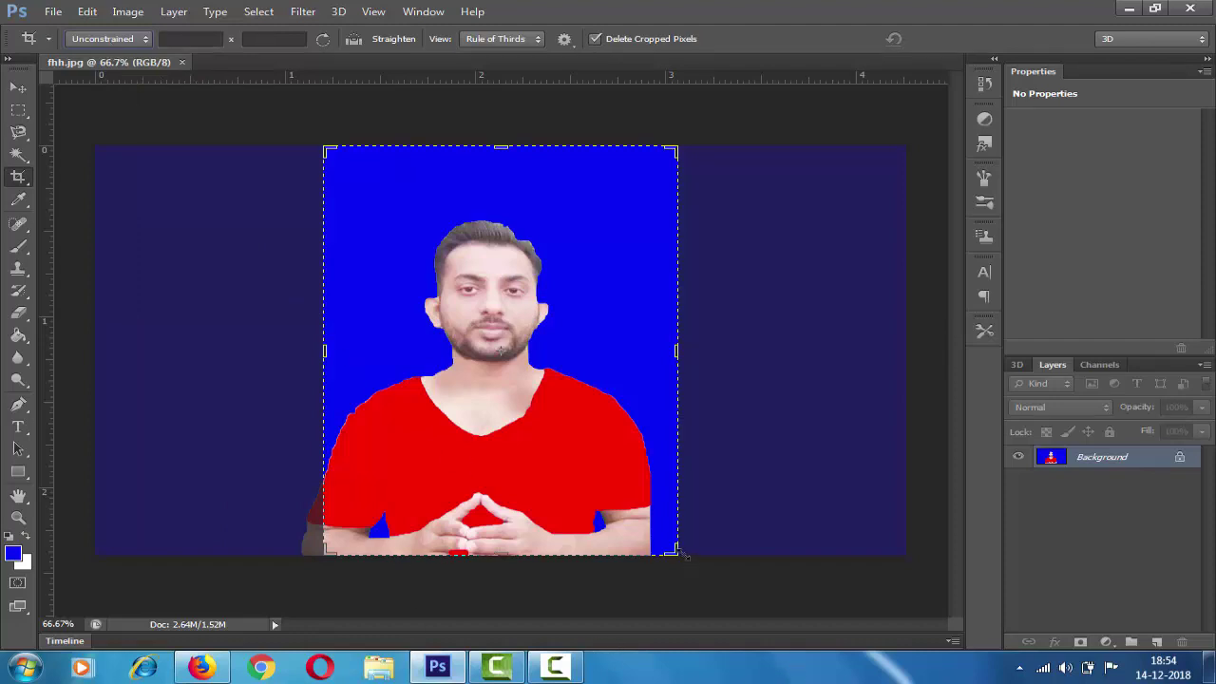
pyautogui.moveTo(671, 550); pyautogui.dragTo(665, 533)
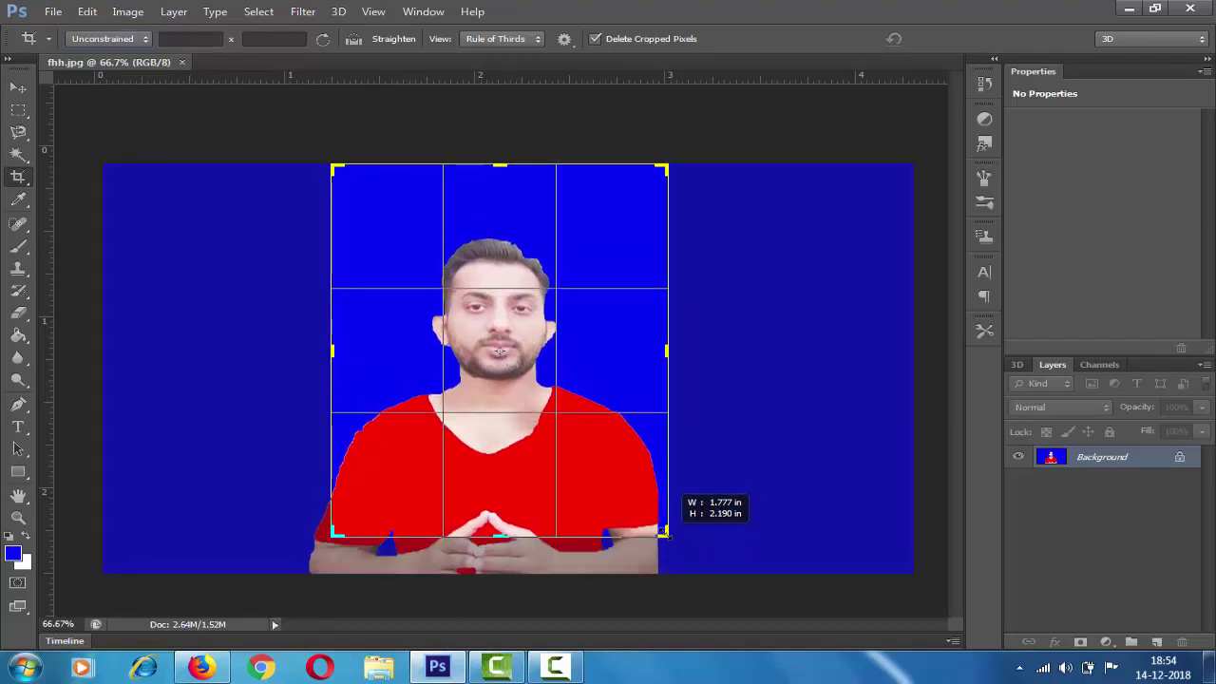
pyautogui.moveTo(665, 533); pyautogui.dragTo(662, 532)
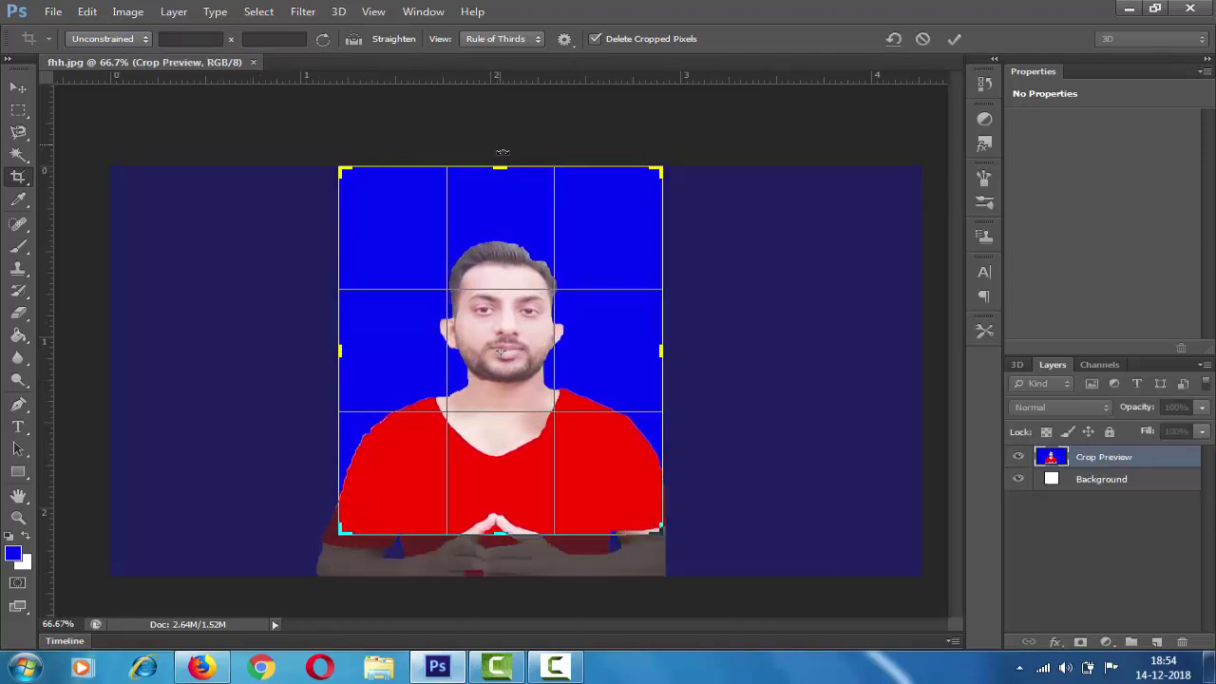
pyautogui.moveTo(493, 168); pyautogui.dragTo(492, 192)
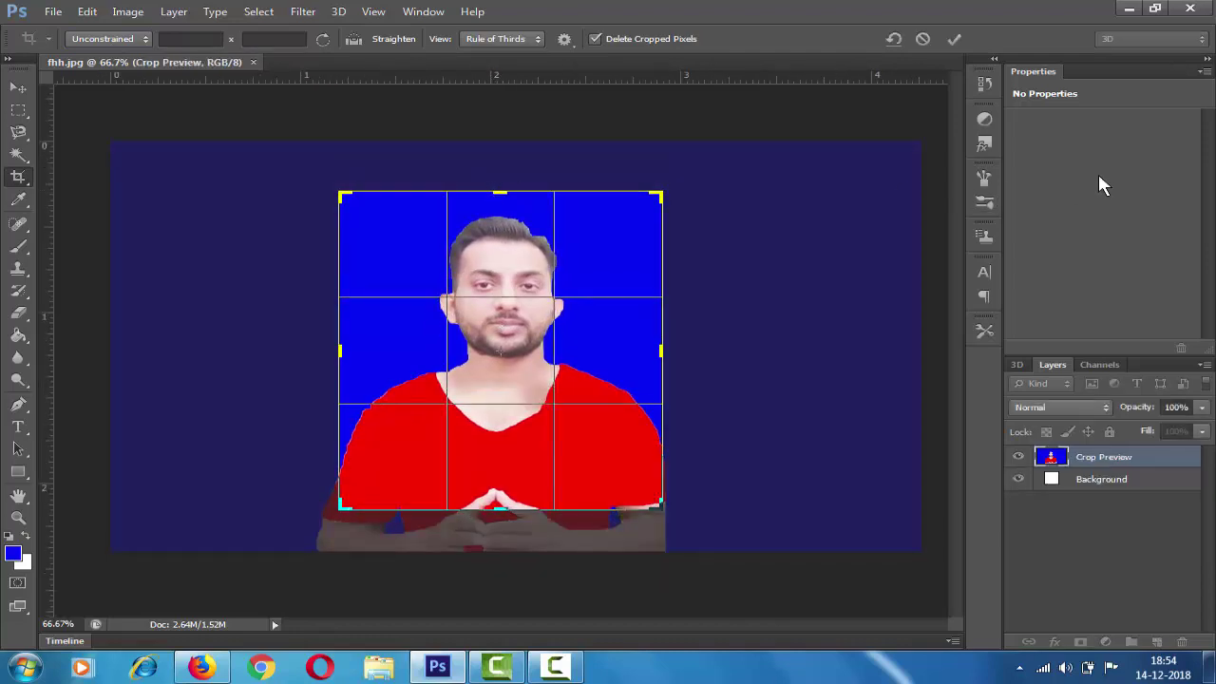
# Apply the head-and-shoulders crop, keeping the standard Crop Tool active.
pyautogui.press('Return')
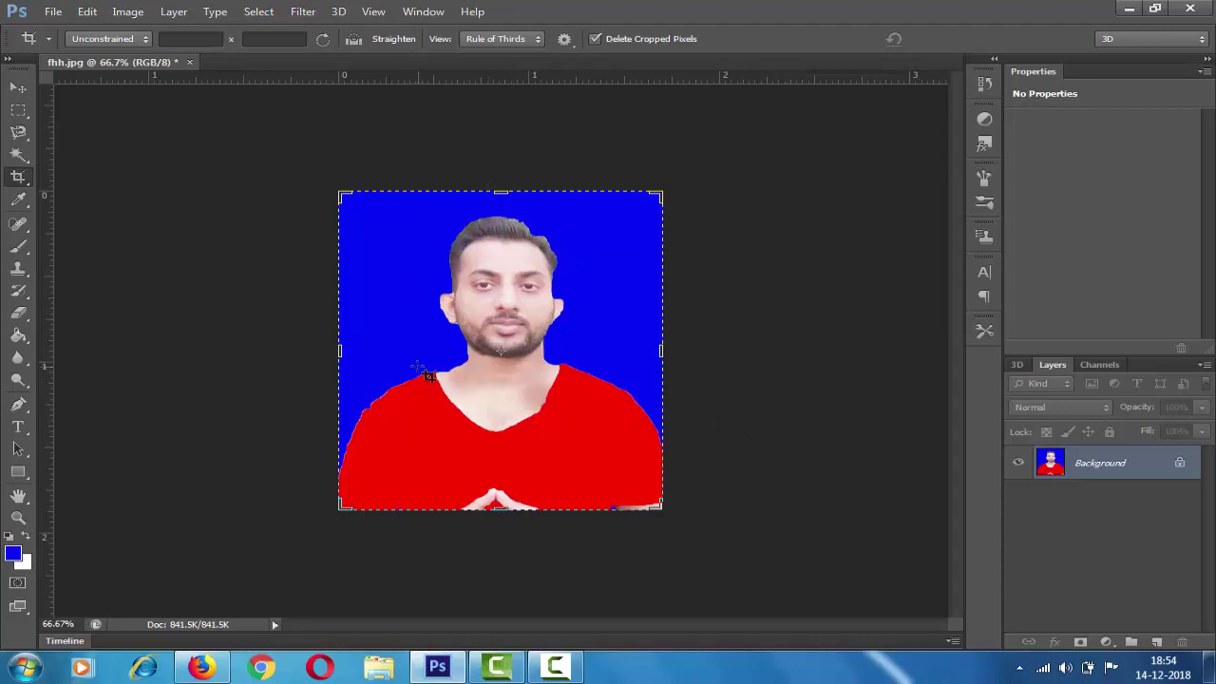
pyautogui.rightClick(18, 180)
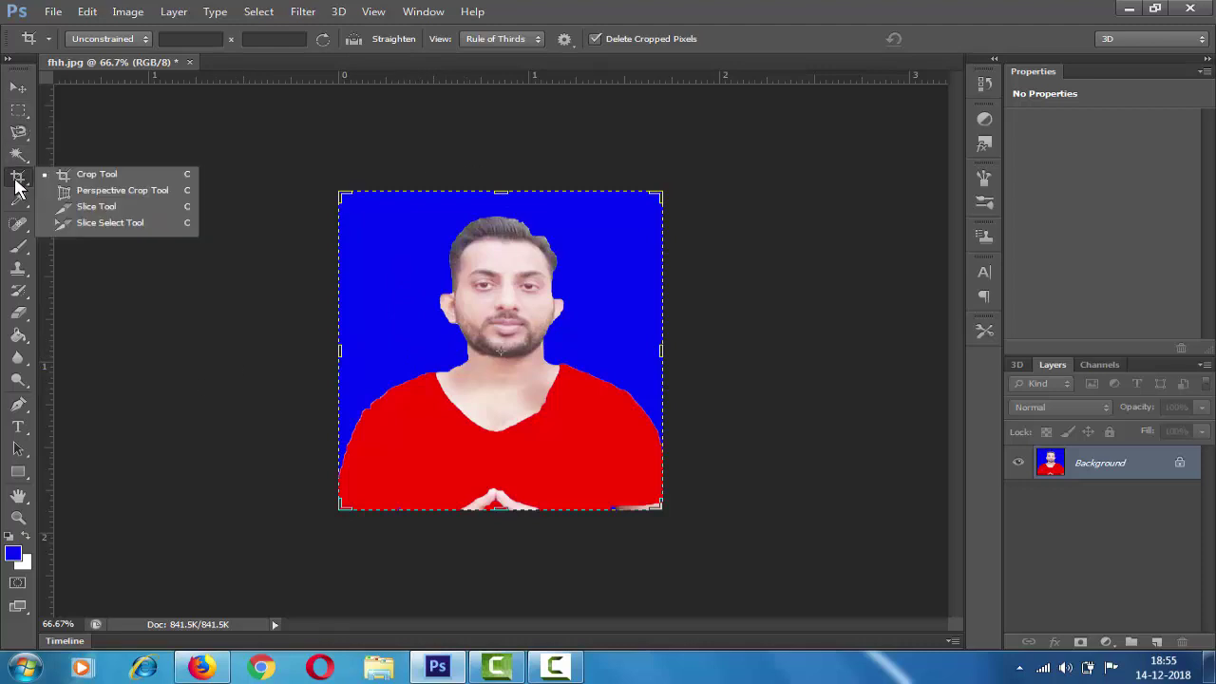
pyautogui.click(103, 181)
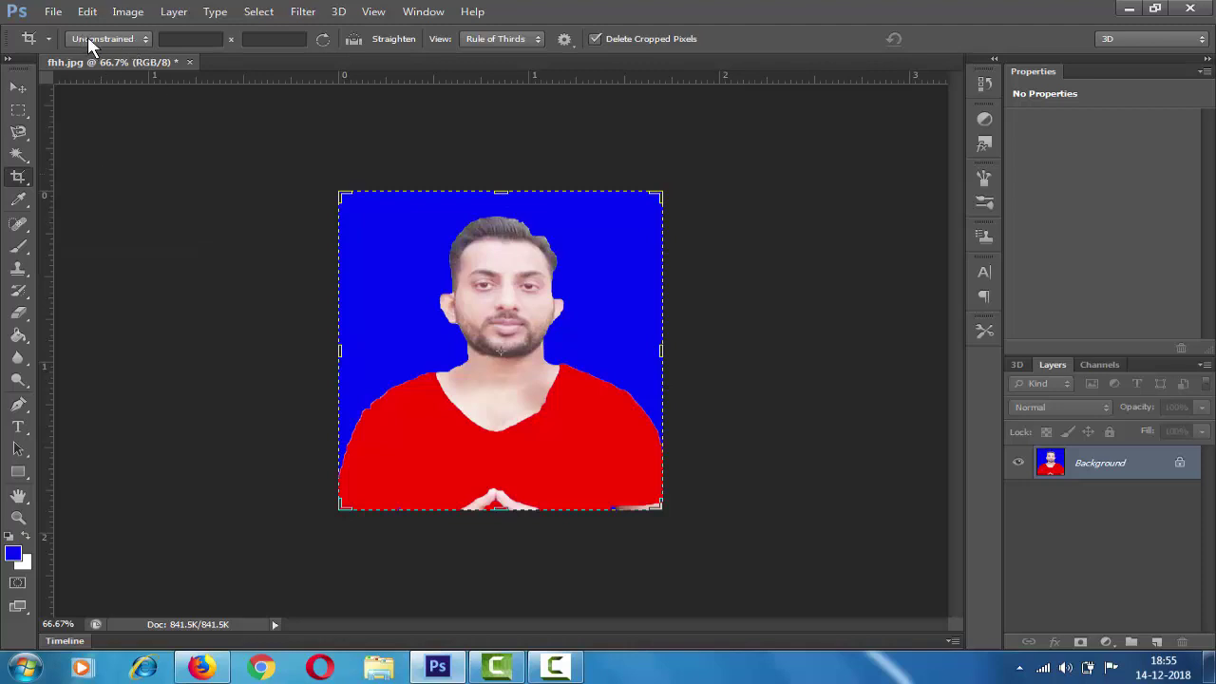
# Set the crop Size & Resolution to 1.6 in wide, 2 in high, 100 pixels/inch.
pyautogui.click(126, 39)
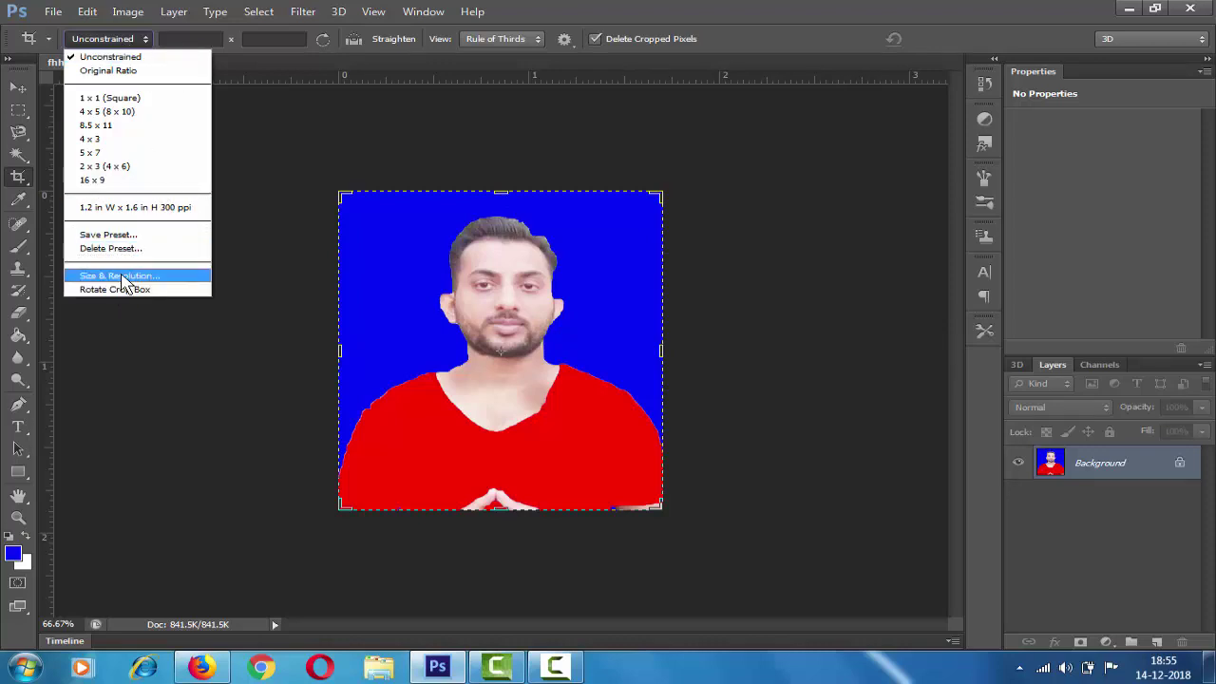
pyautogui.click(122, 277)
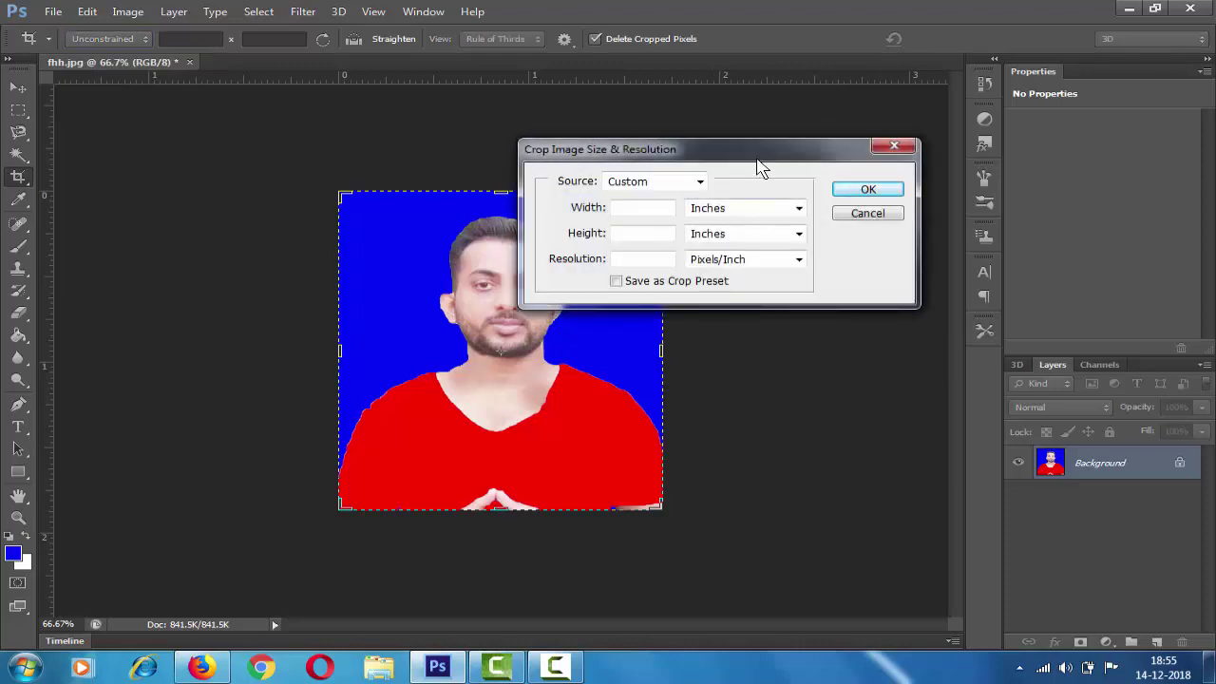
pyautogui.moveTo(760, 167); pyautogui.dragTo(738, 135)
pyautogui.click(620, 175)
pyautogui.write('1')
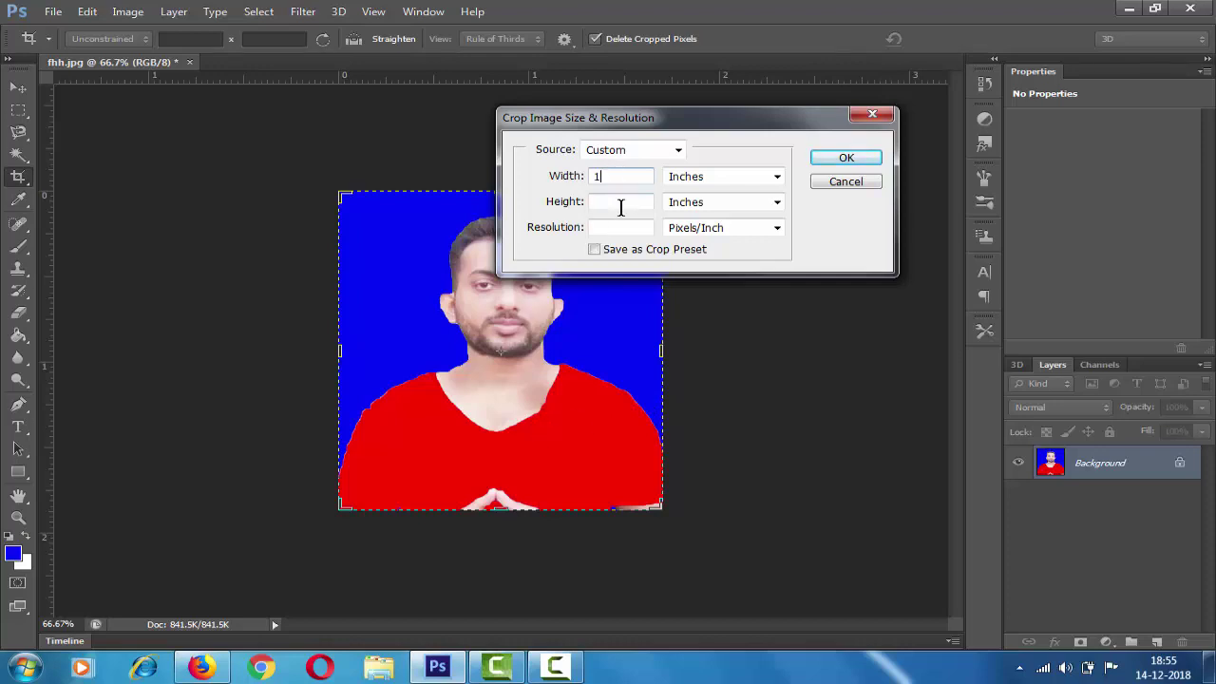
pyautogui.write('.2')
pyautogui.click(615, 201)
pyautogui.write('1.6')
pyautogui.click(630, 200)
pyautogui.click(608, 230)
pyautogui.write('100')
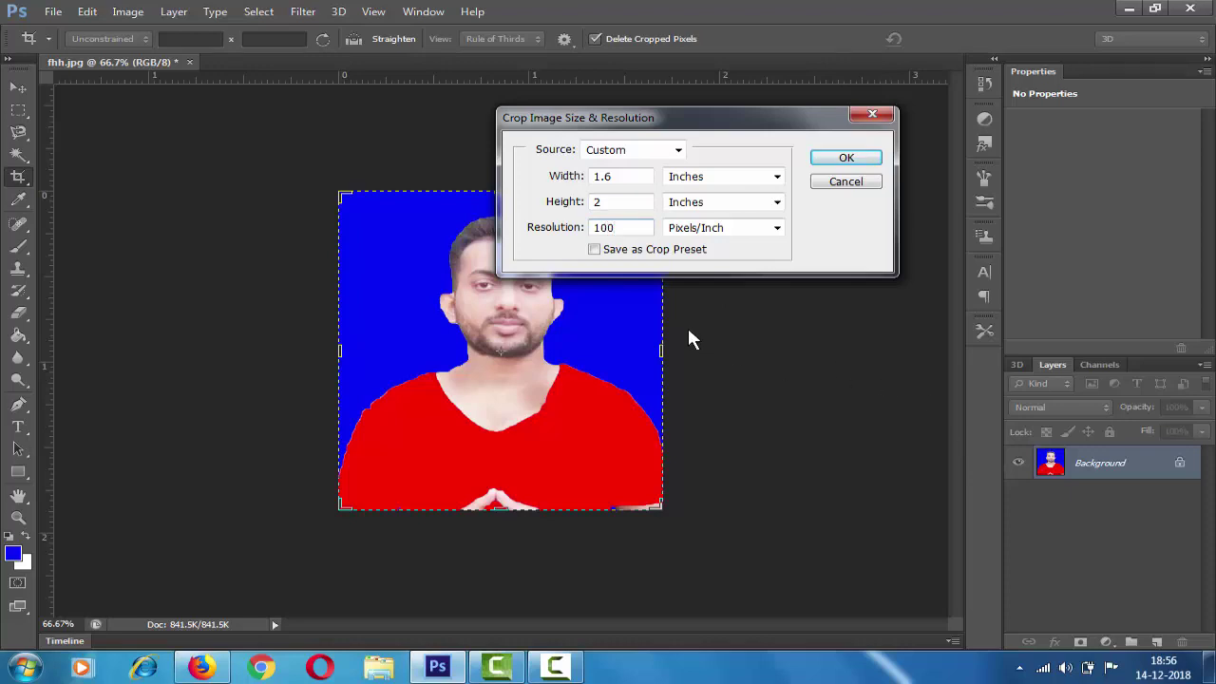
# Confirm the 1.6 × 2 inch size, centre the face in the frame, and apply the crop.
pyautogui.click(840, 161)
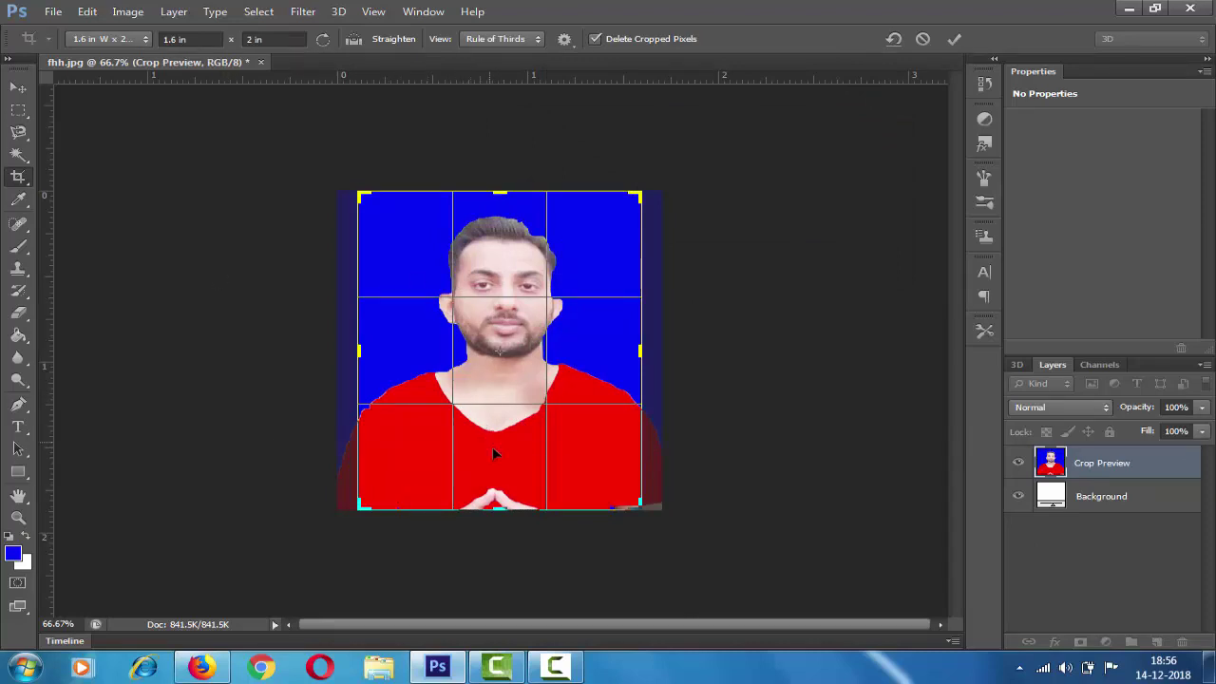
pyautogui.moveTo(492, 448)
pyautogui.mouseDown()
pyautogui.moveTo(512, 452)
pyautogui.moveTo(494, 452)
pyautogui.mouseUp()
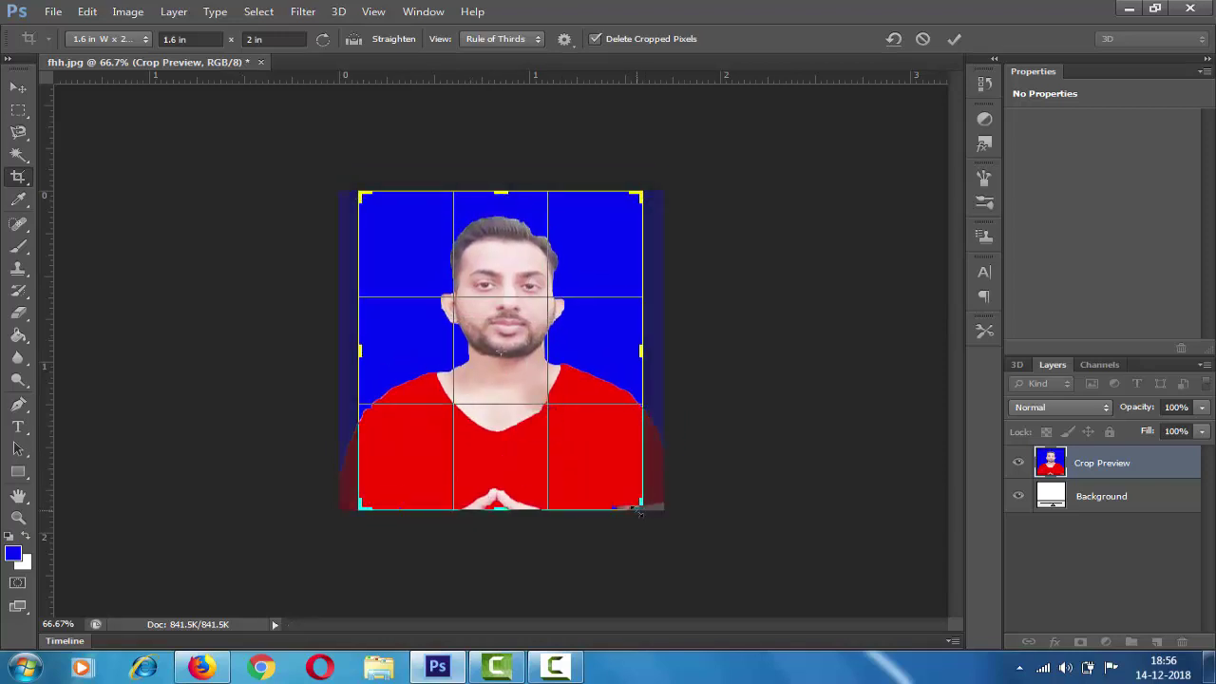
pyautogui.moveTo(639, 511); pyautogui.dragTo(630, 497)
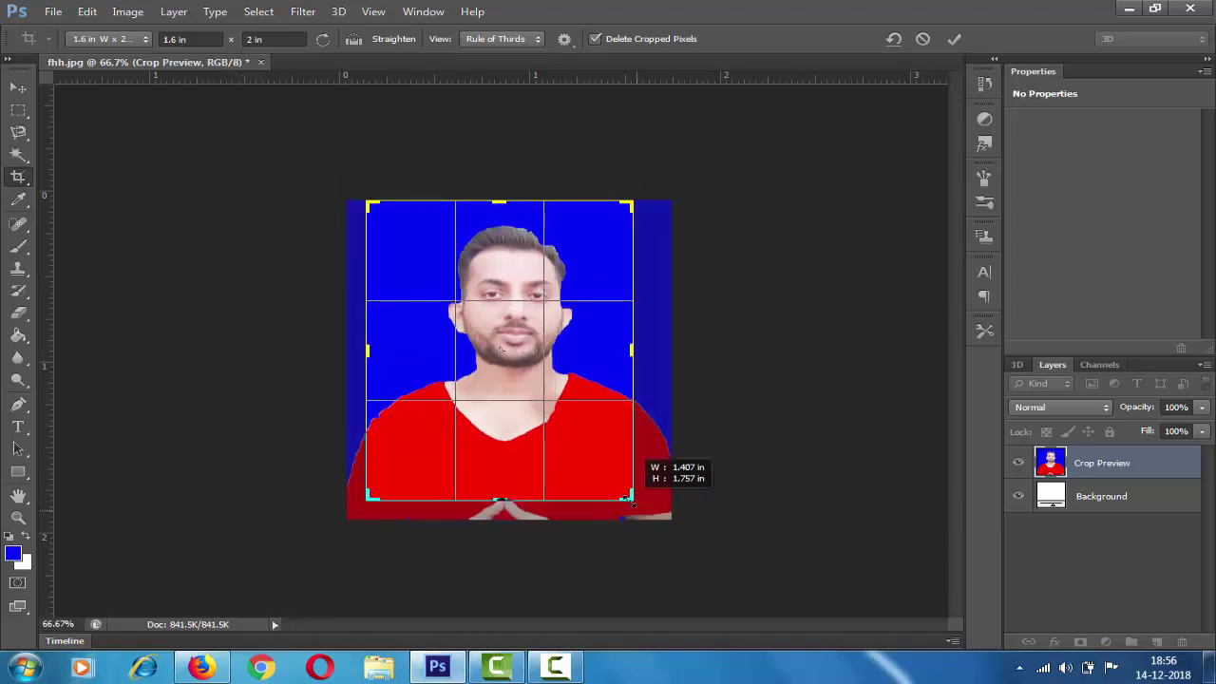
pyautogui.moveTo(573, 467); pyautogui.dragTo(560, 462)
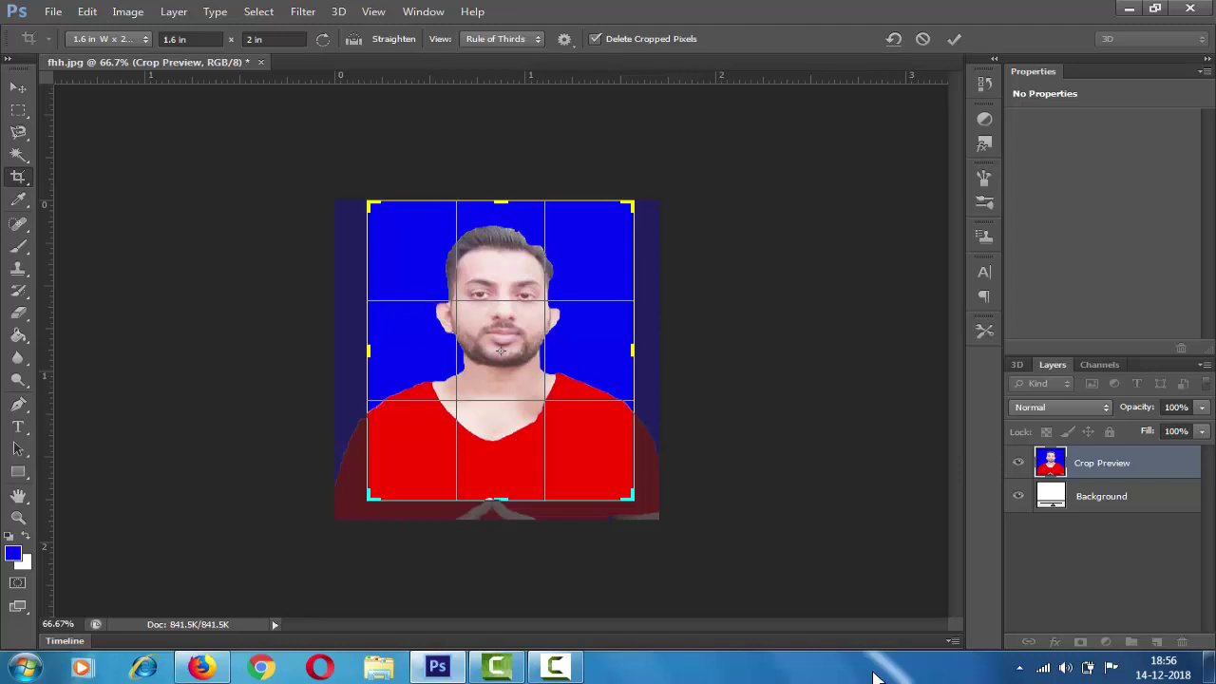
pyautogui.press('Return')
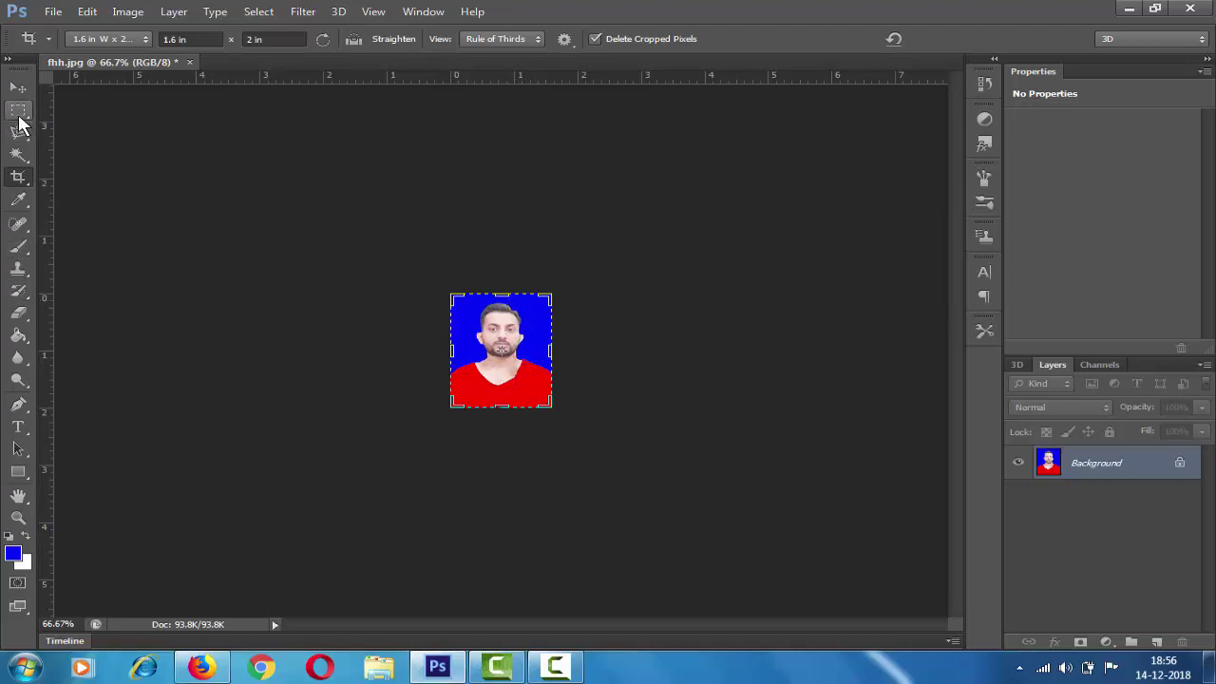
# Select the Rectangular Marquee Tool and zoom the passport photo to about 143%.
pyautogui.click(19, 112)
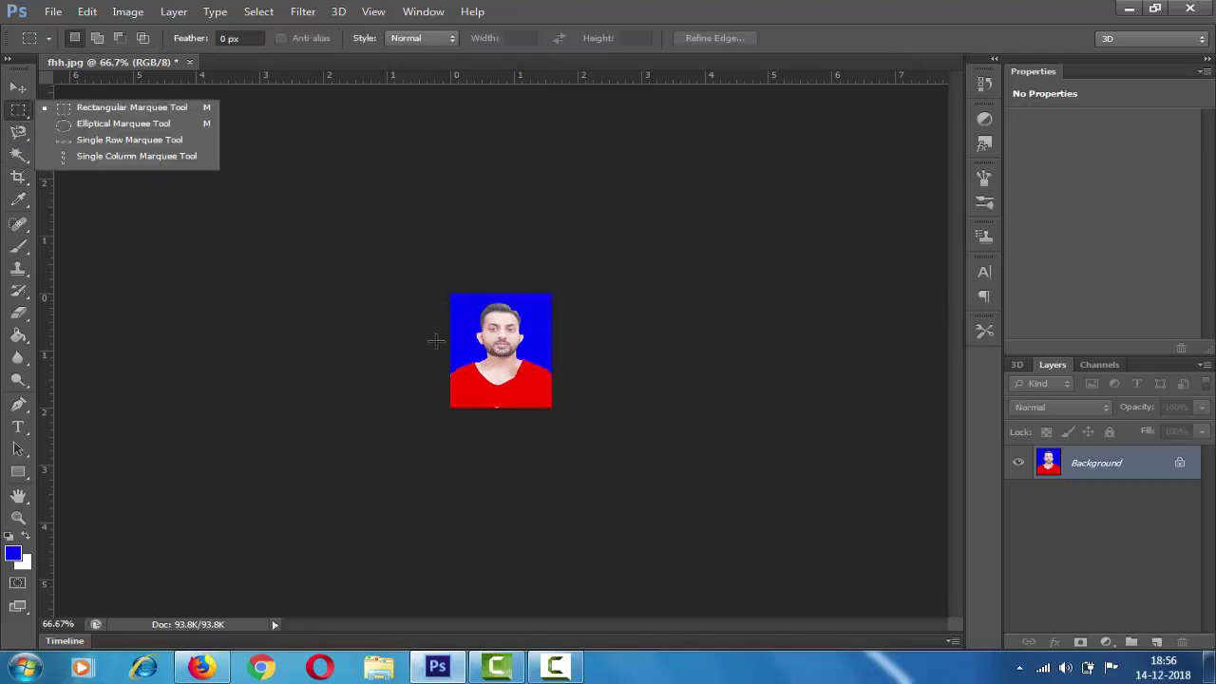
pyautogui.click(659, 351)
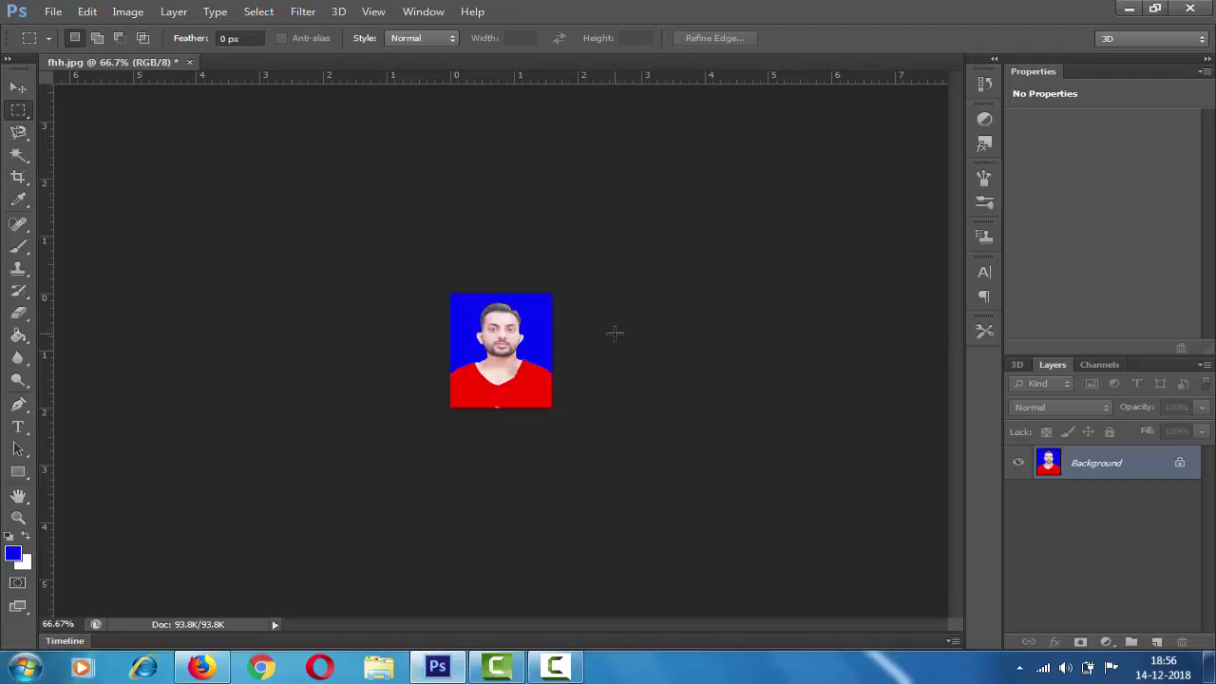
pyautogui.scroll(-1, 614, 332)
pyautogui.scroll(1, 614, 332)
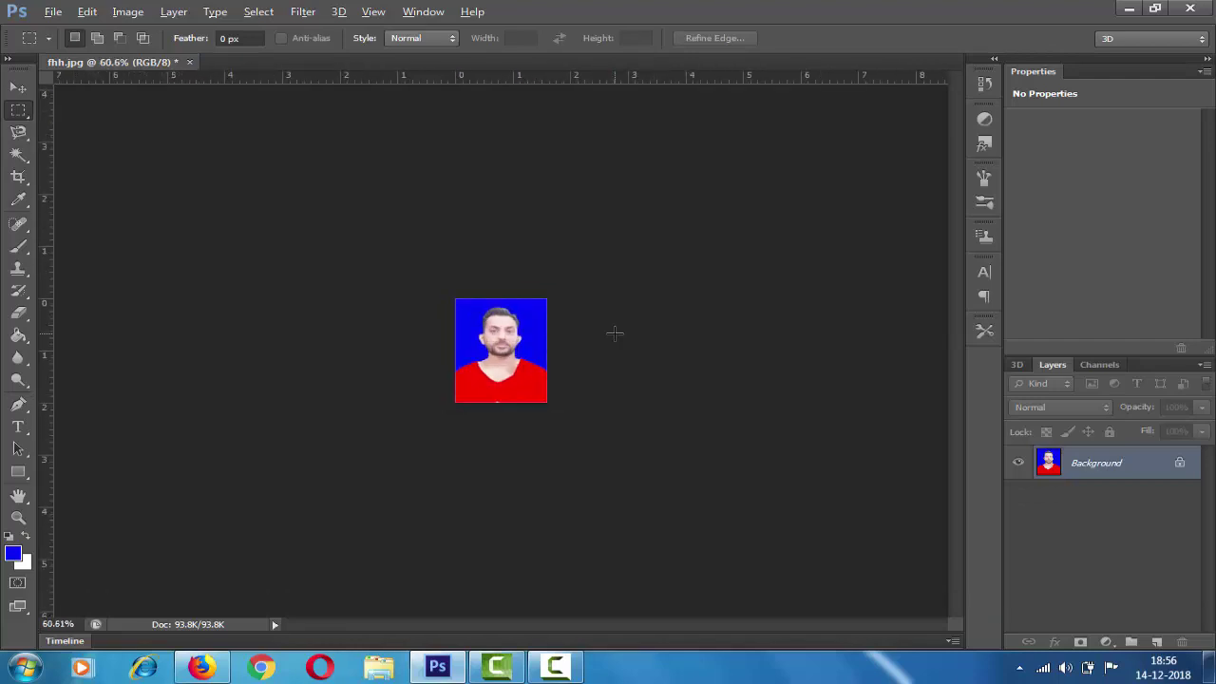
pyautogui.scroll(1, 614, 333)
pyautogui.scroll(2, 614, 333)
pyautogui.scroll(1, 615, 333)
pyautogui.scroll(1, 615, 332)
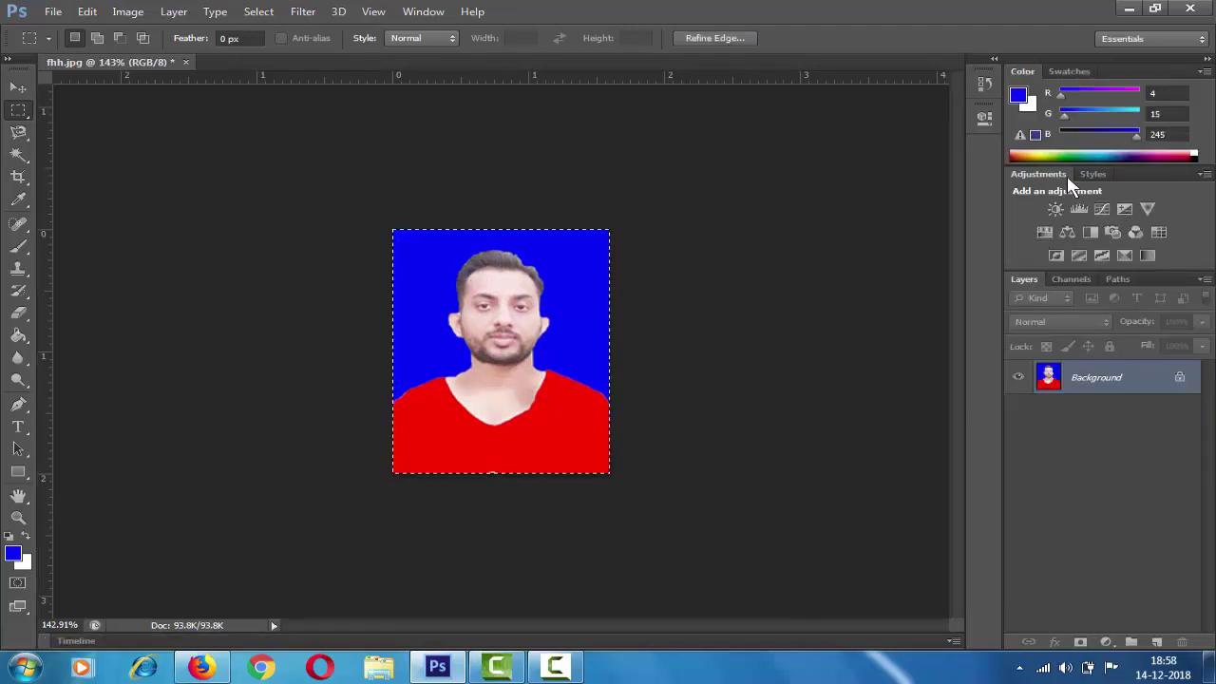
pyautogui.click(1178, 38)
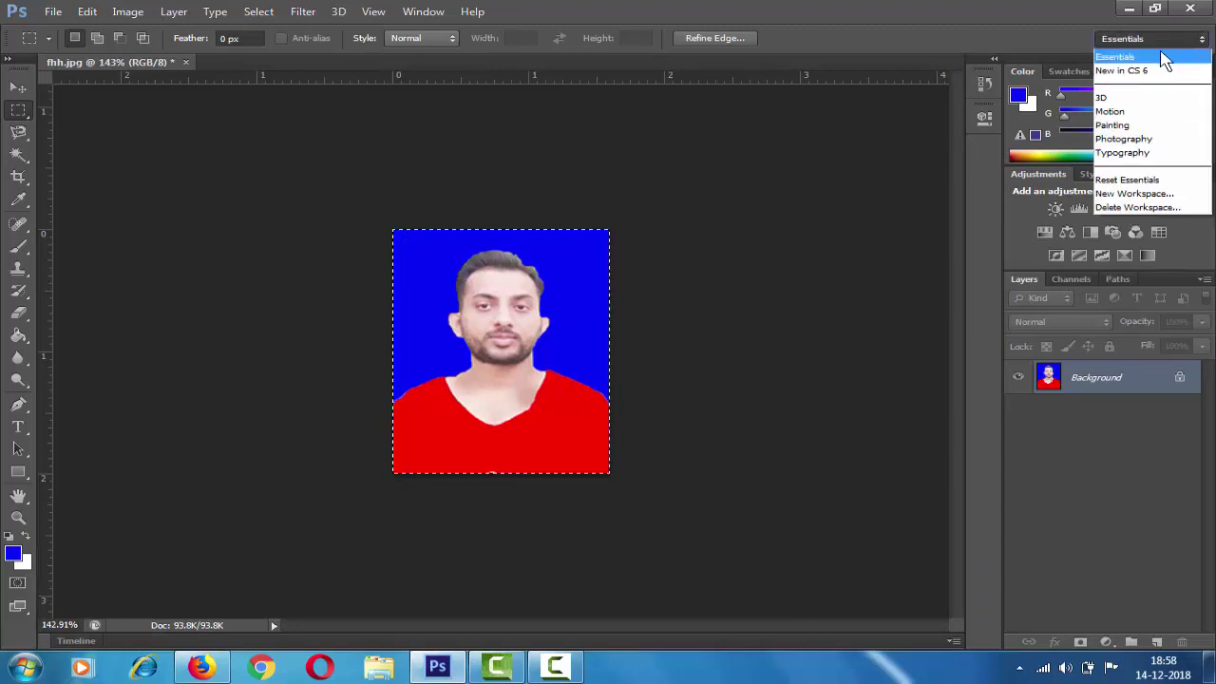
pyautogui.click(1119, 58)
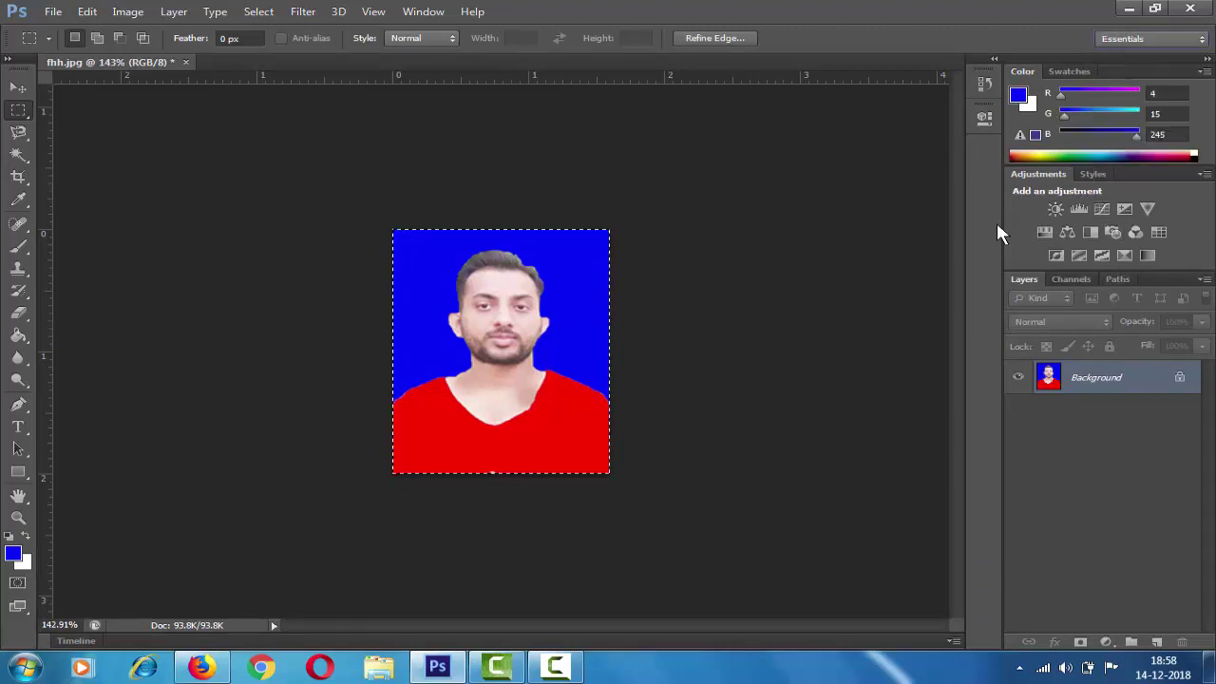
pyautogui.click(1103, 208)
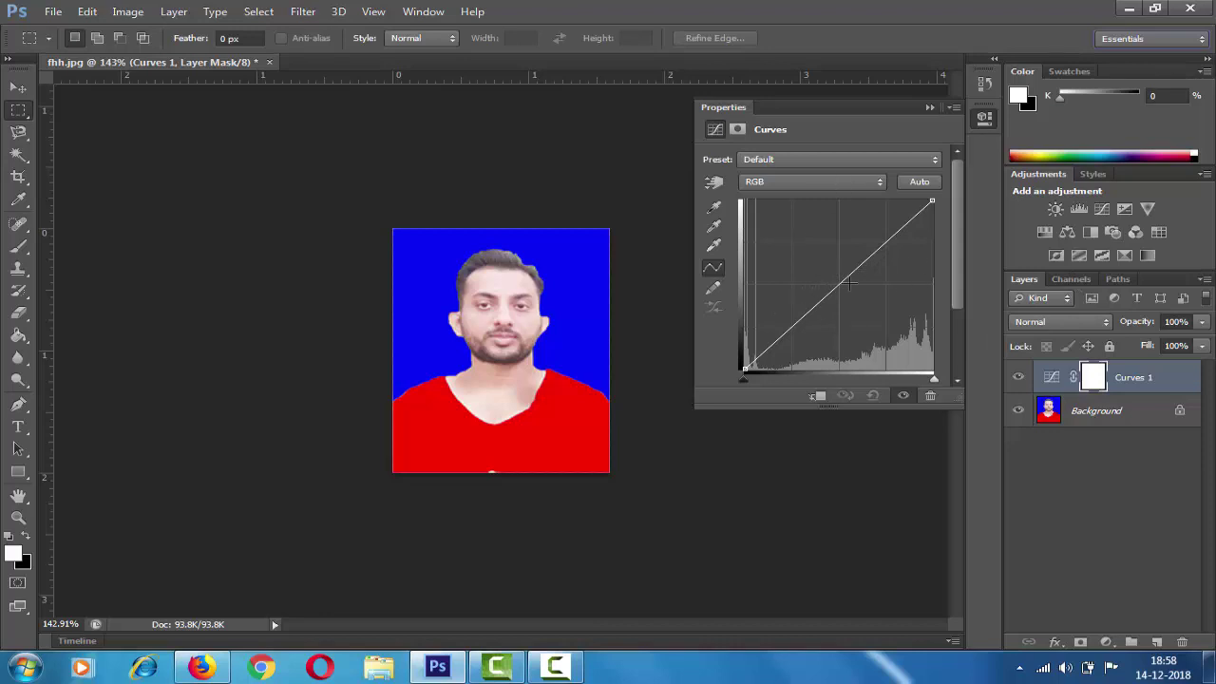
pyautogui.moveTo(835, 281); pyautogui.dragTo(829, 273)
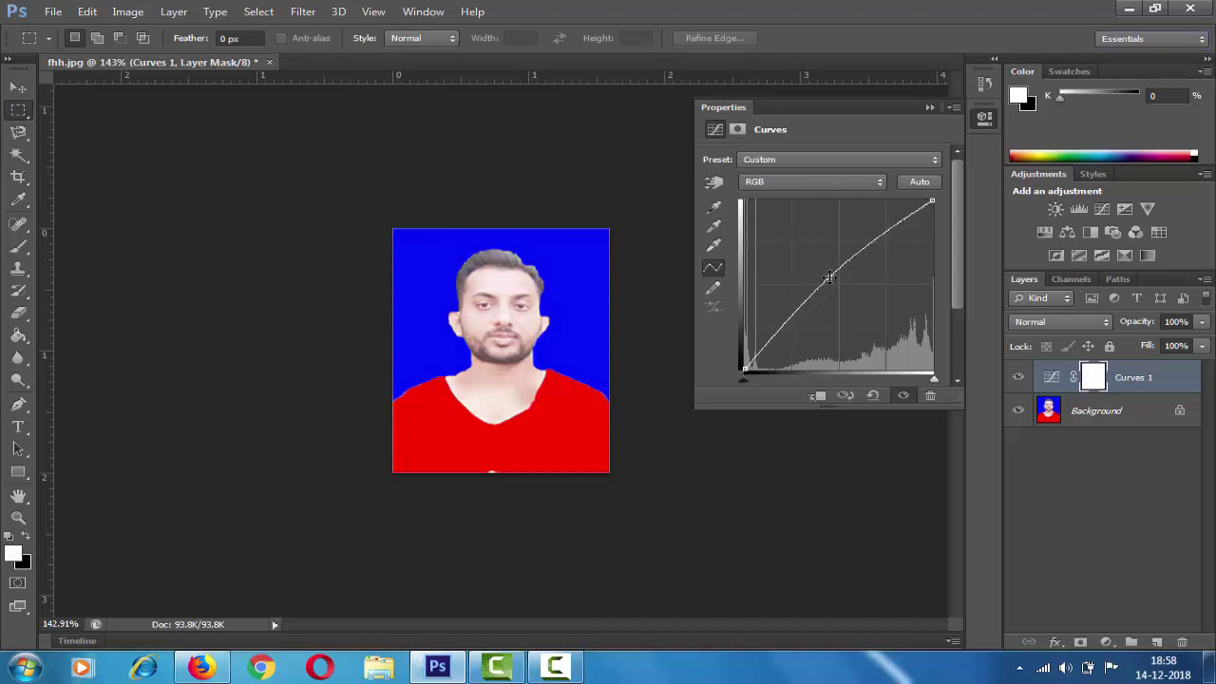
pyautogui.moveTo(824, 278); pyautogui.dragTo(835, 285)
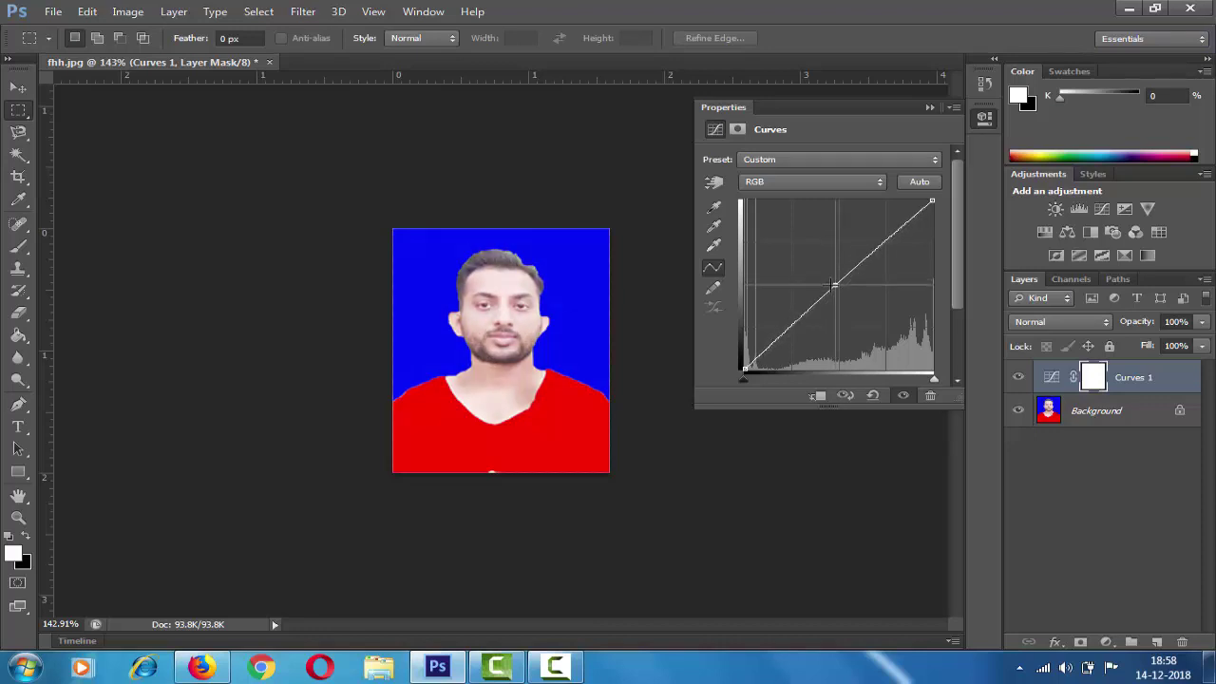
pyautogui.click(927, 107)
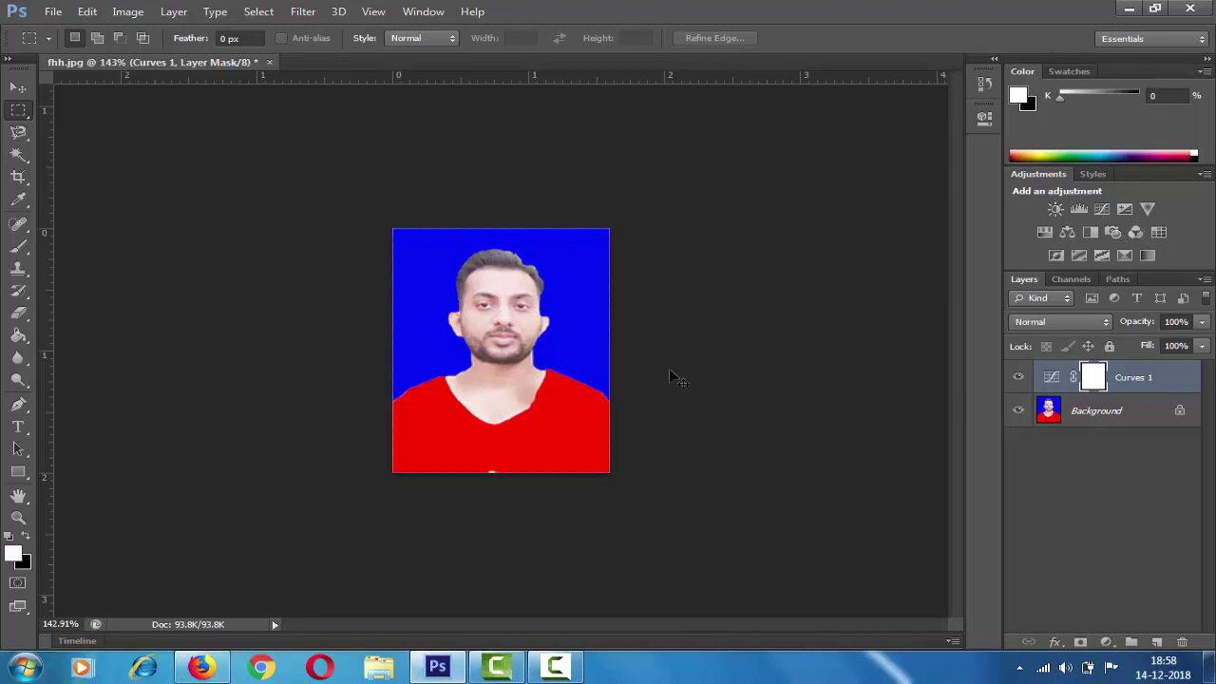
pyautogui.hotkey('ctrl', 'a')
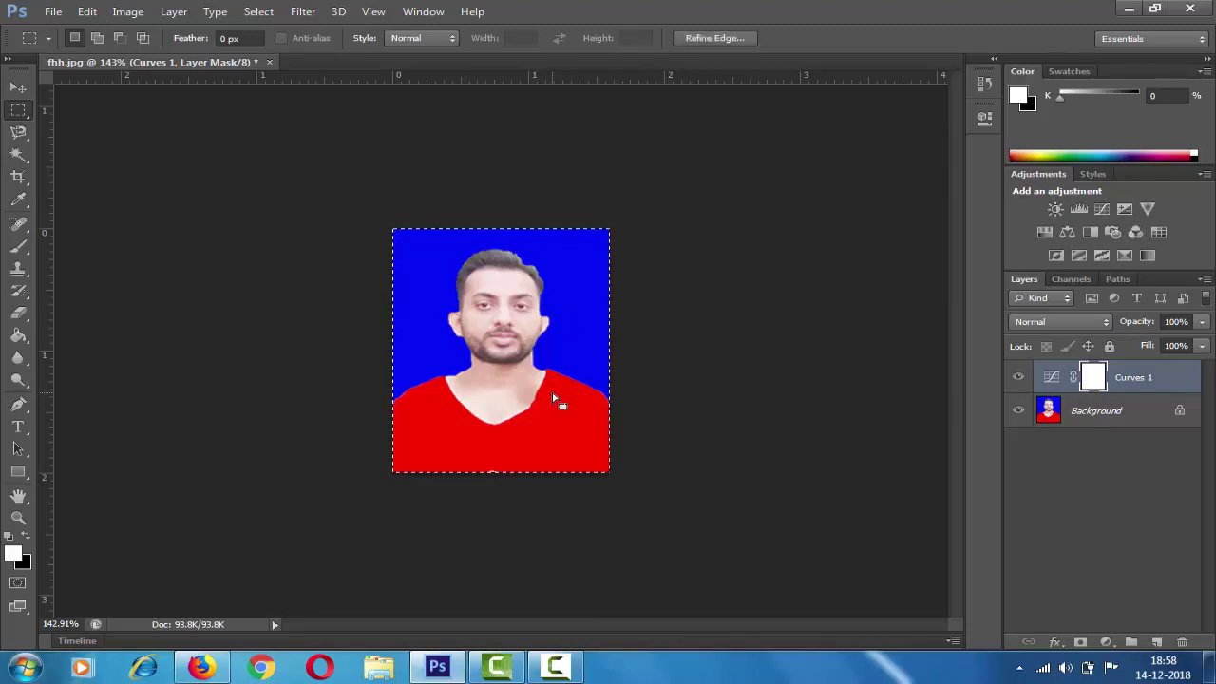
pyautogui.press('Delete')
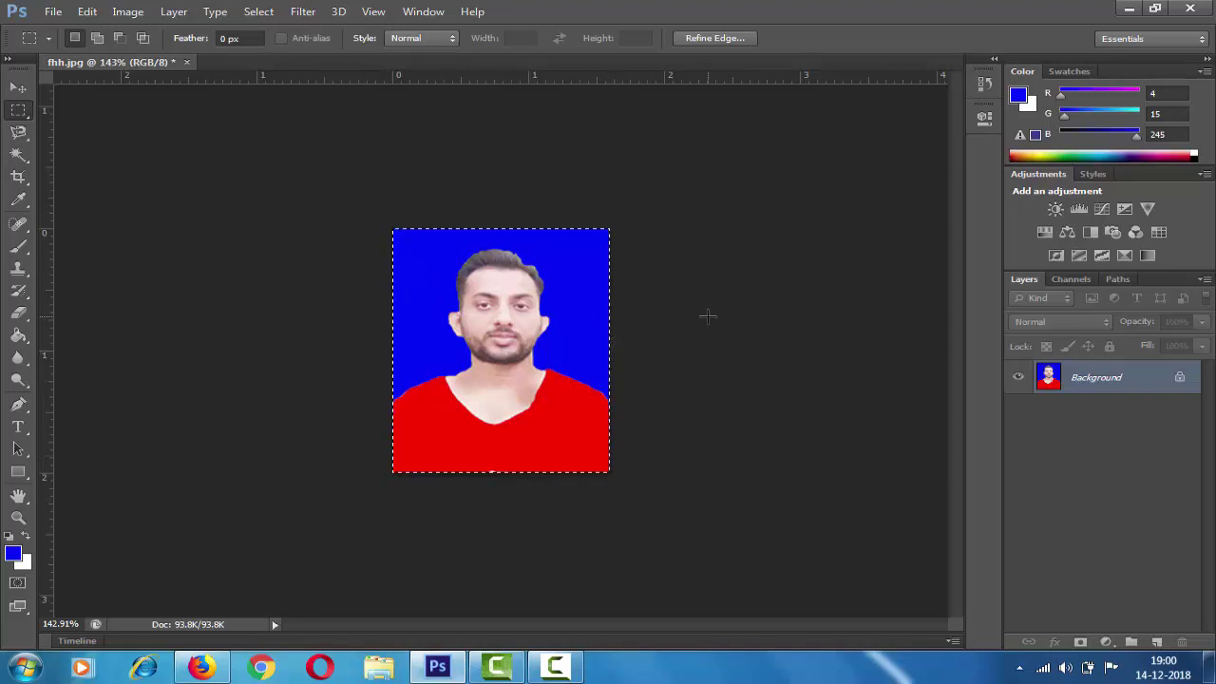
# Stroke the selection with a 10 px black (000000) border at Center location.
pyautogui.click(93, 13)
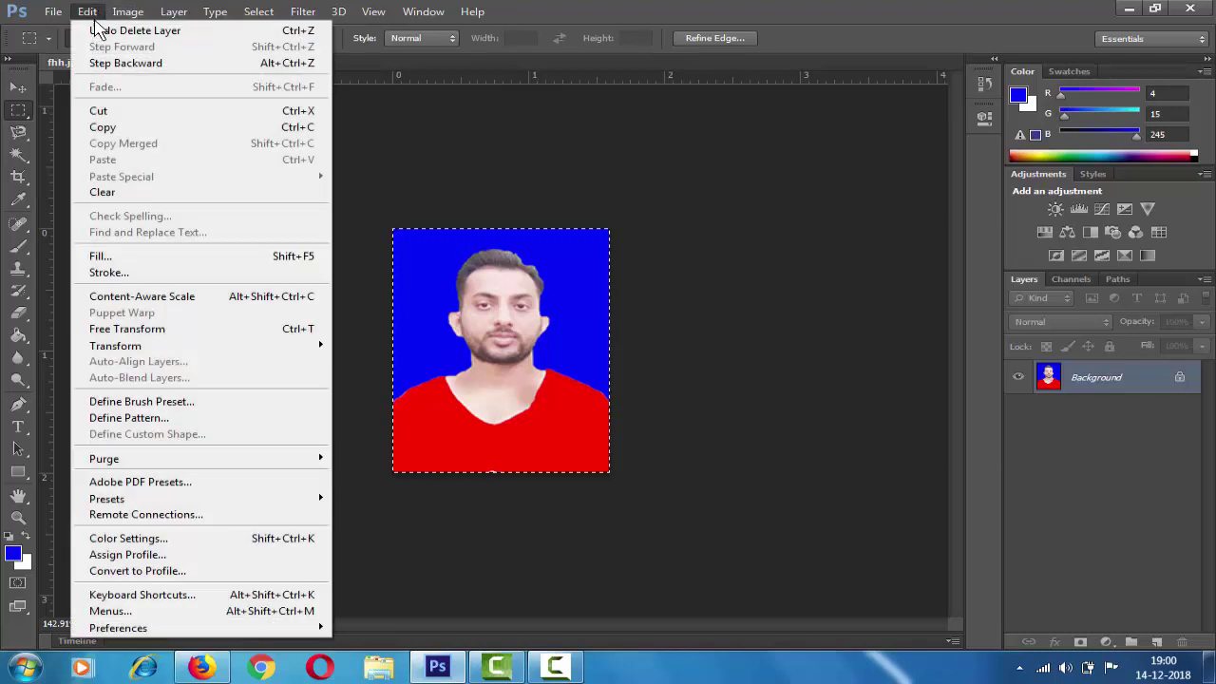
pyautogui.click(109, 272)
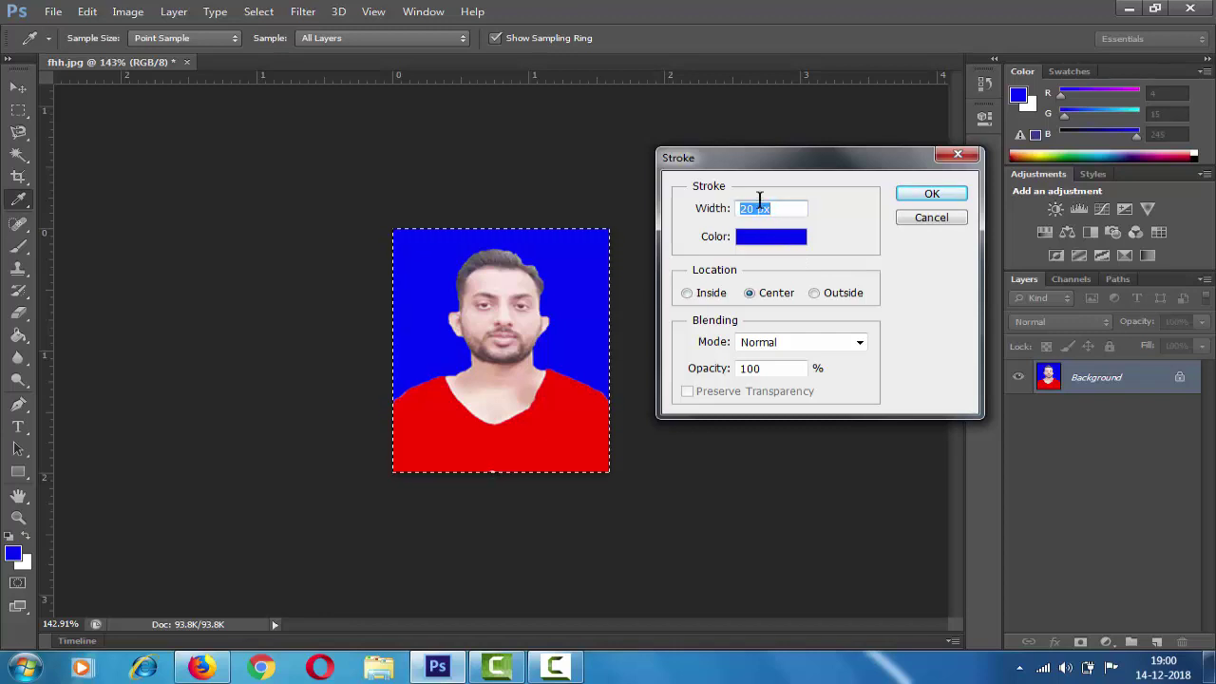
pyautogui.moveTo(758, 208); pyautogui.dragTo(740, 208)
pyautogui.write('10')
pyautogui.click(778, 238)
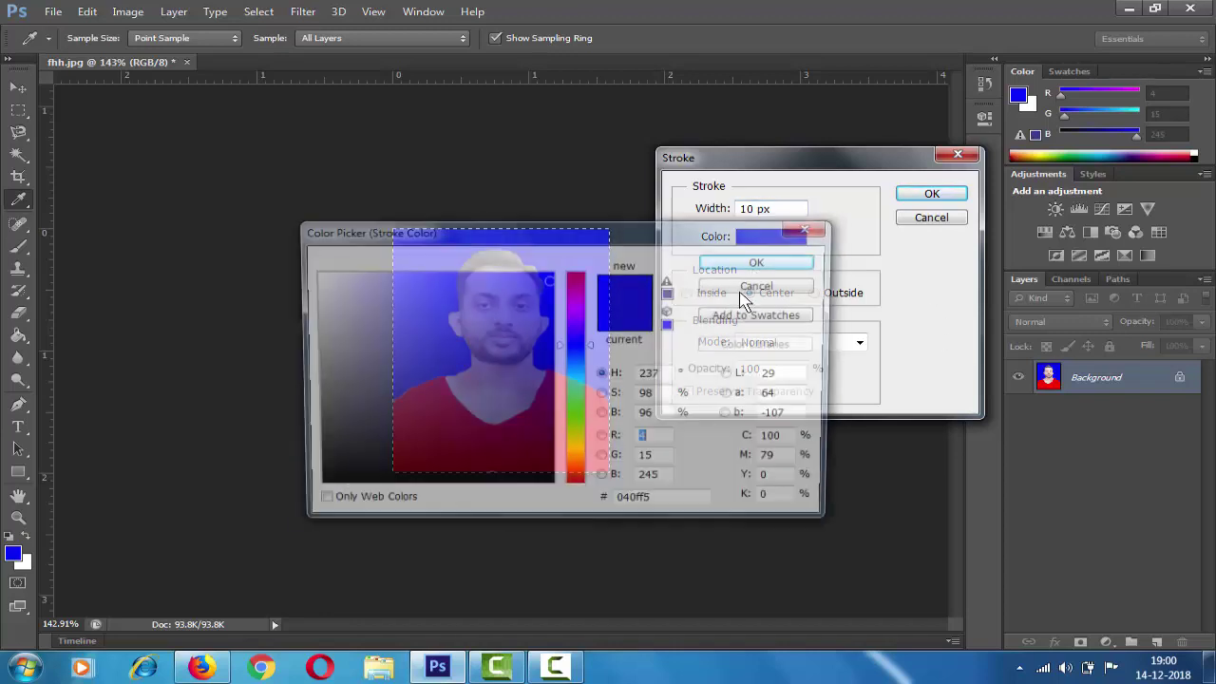
pyautogui.click(510, 354)
pyautogui.moveTo(510, 354); pyautogui.dragTo(341, 492)
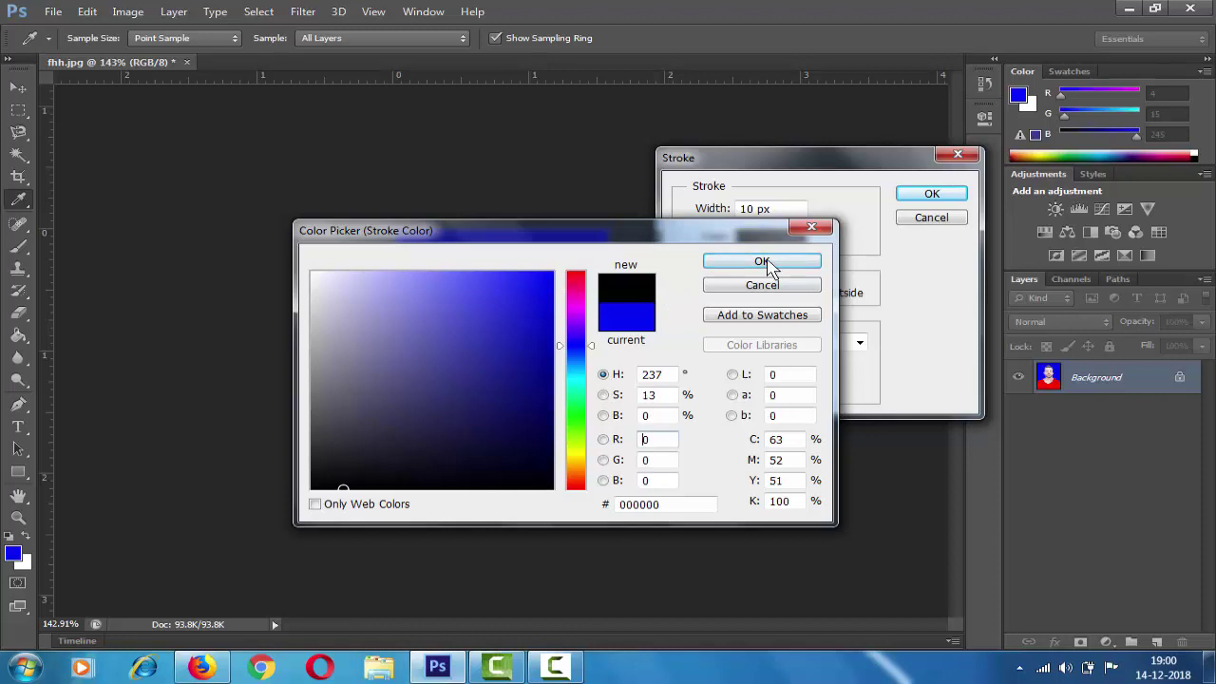
pyautogui.click(762, 260)
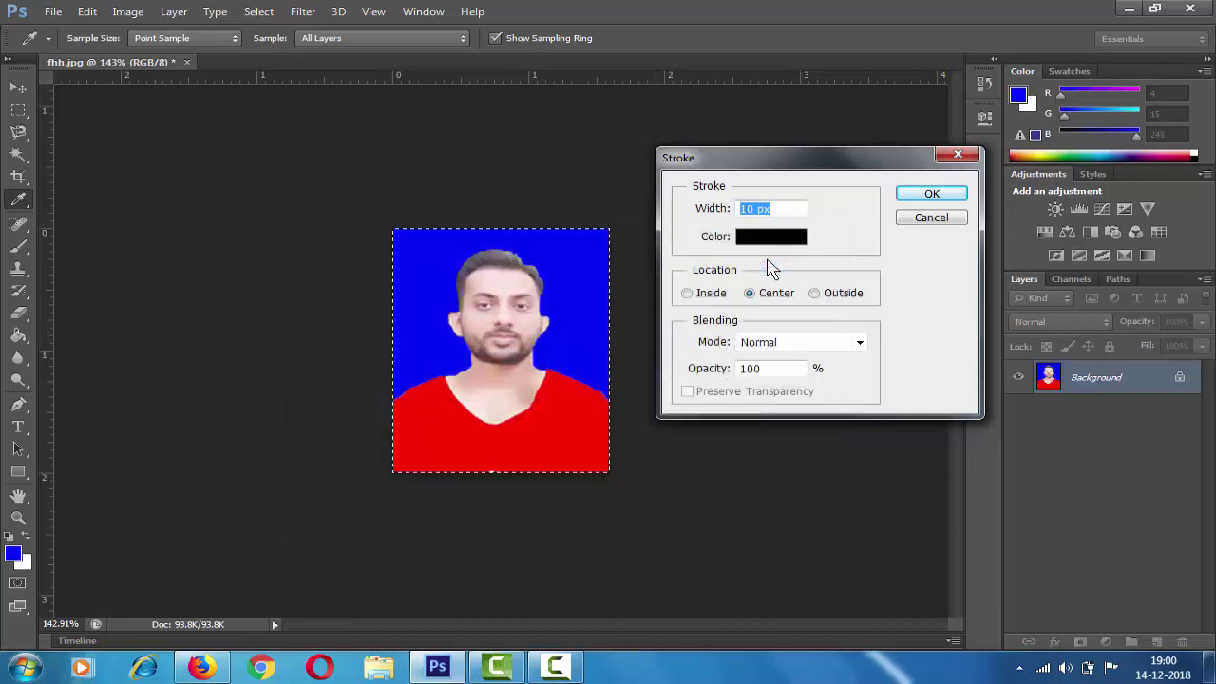
pyautogui.click(931, 196)
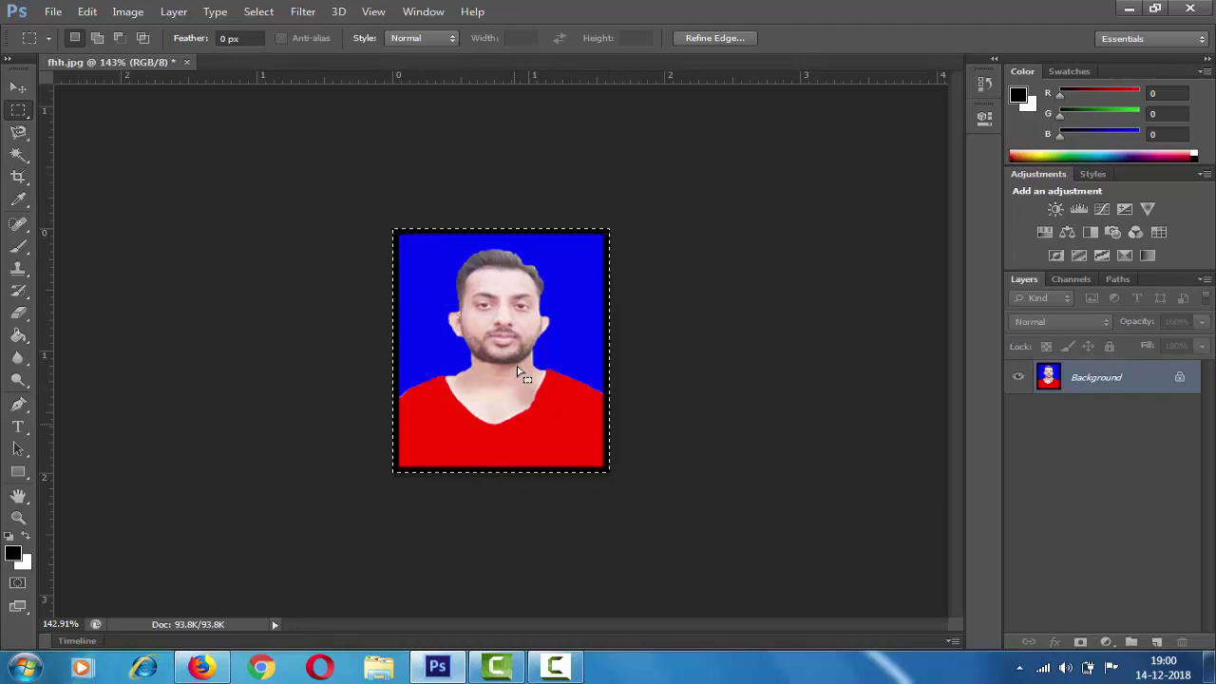
# Enlarge the canvas to 108 percent width and height, then select the whole canvas.
pyautogui.click(125, 12)
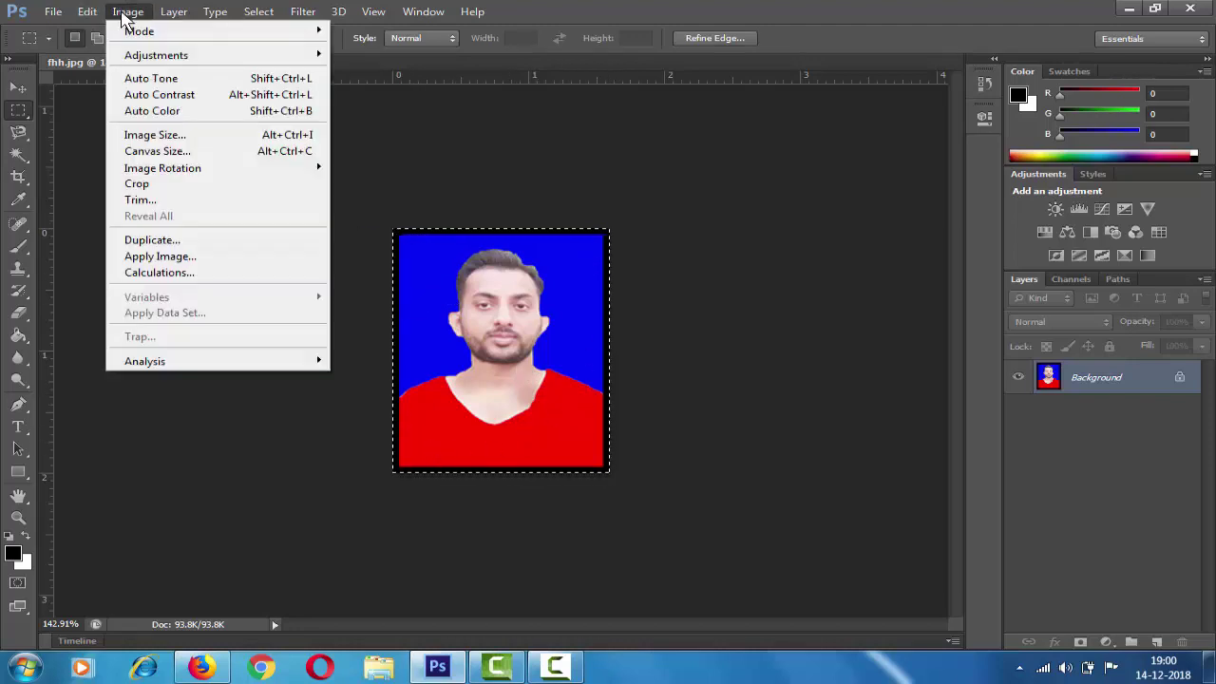
pyautogui.click(167, 156)
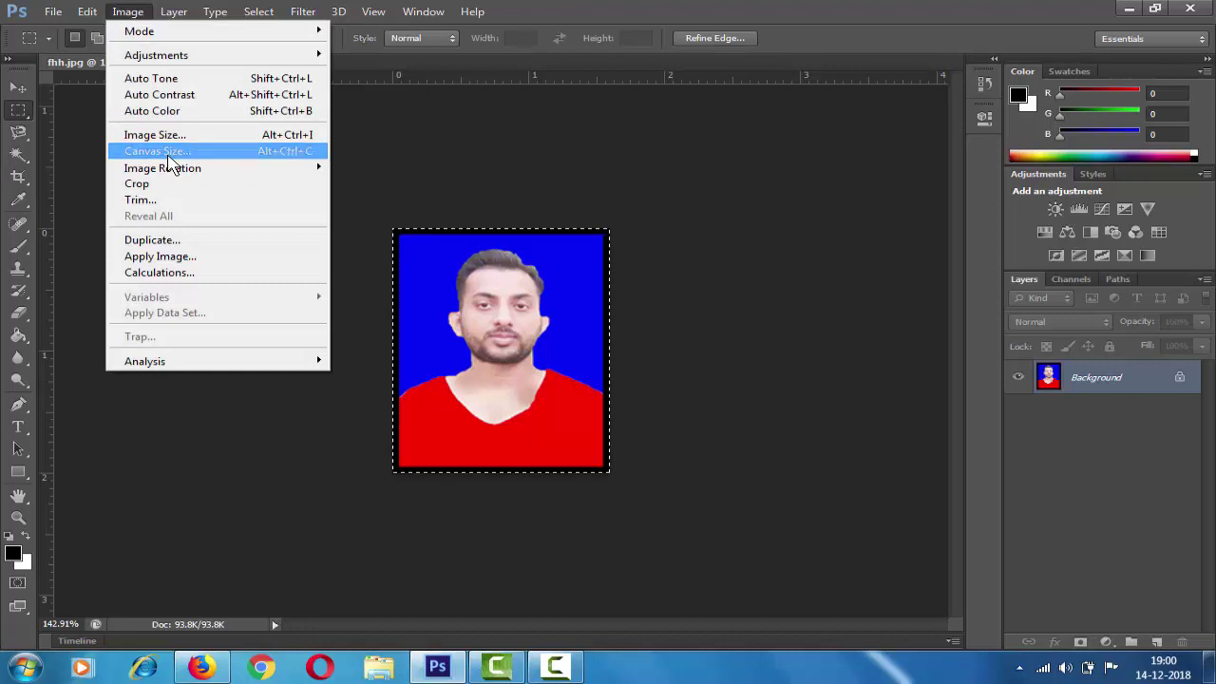
pyautogui.click(938, 235)
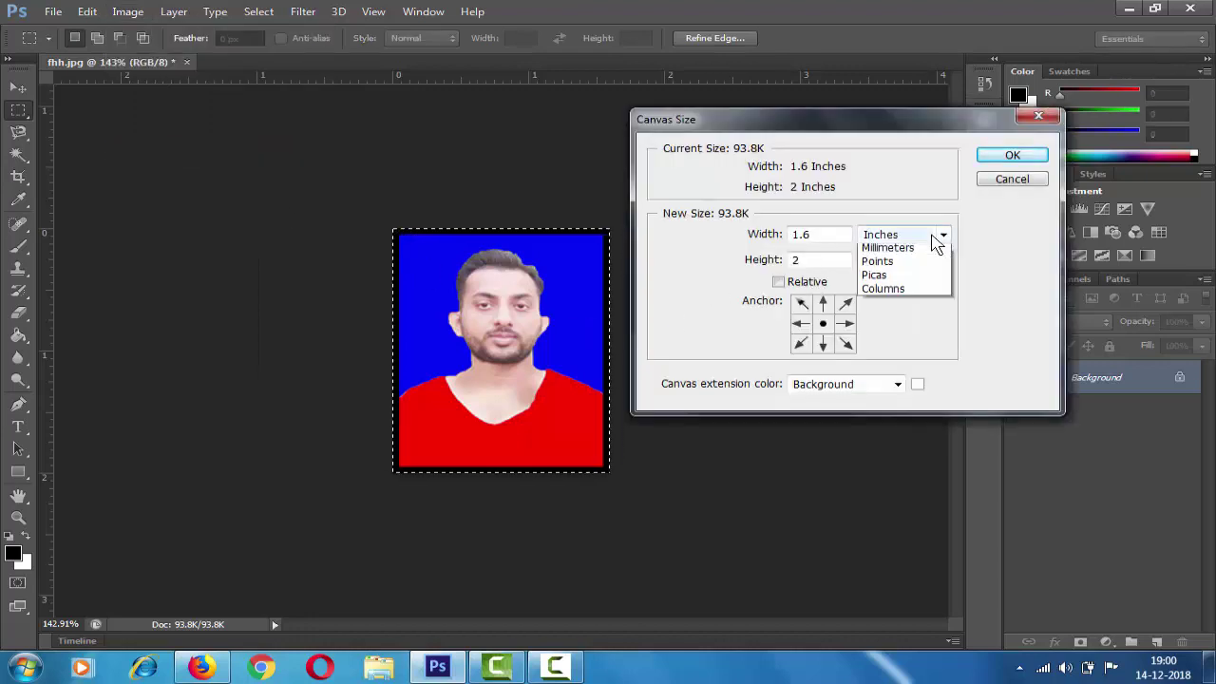
pyautogui.click(883, 249)
pyautogui.click(923, 262)
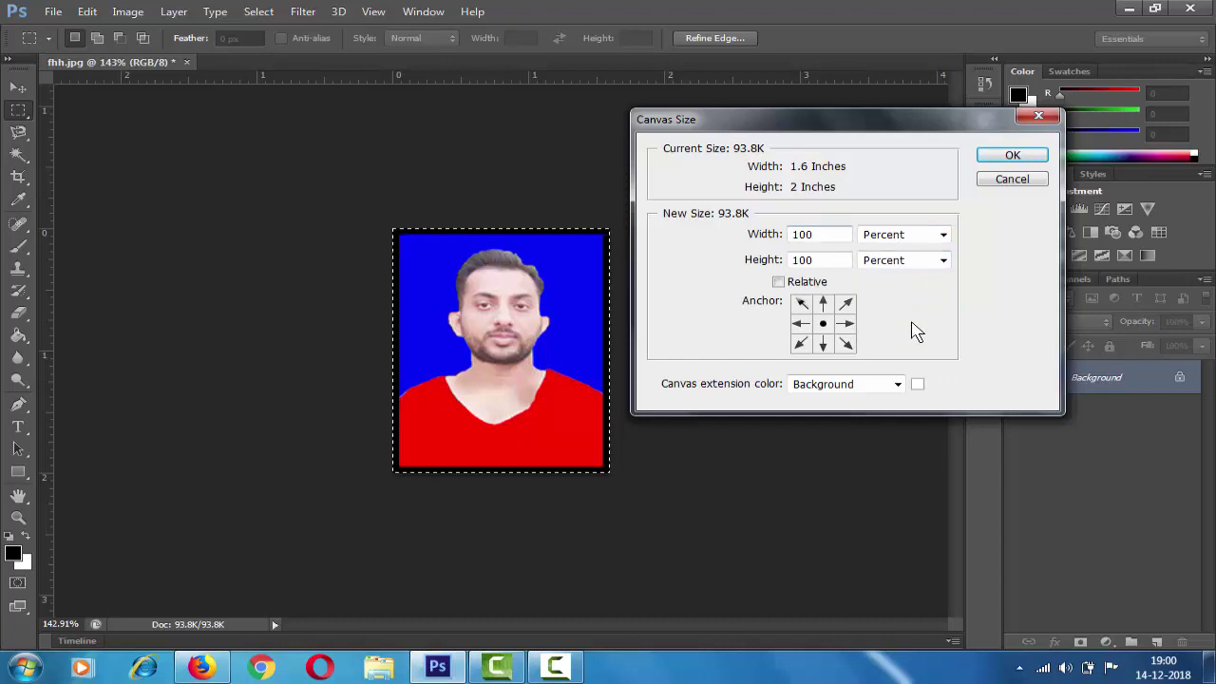
pyautogui.write('108')
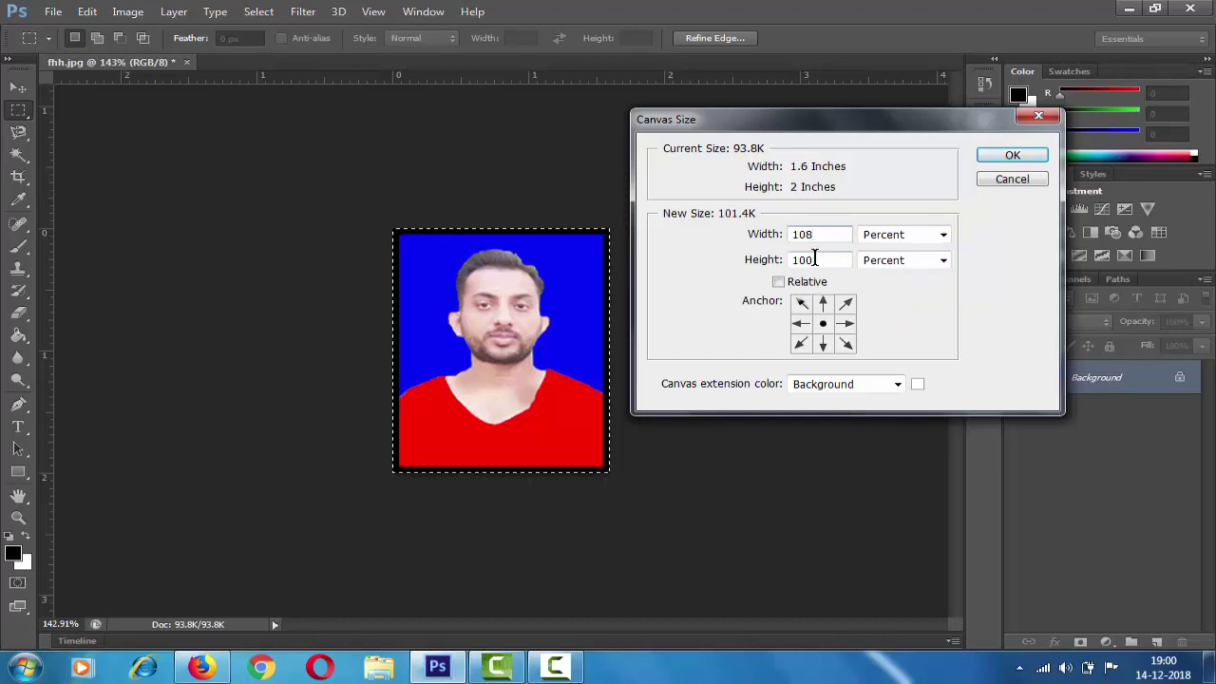
pyautogui.doubleClick(814, 259)
pyautogui.write('108')
pyautogui.click(1002, 155)
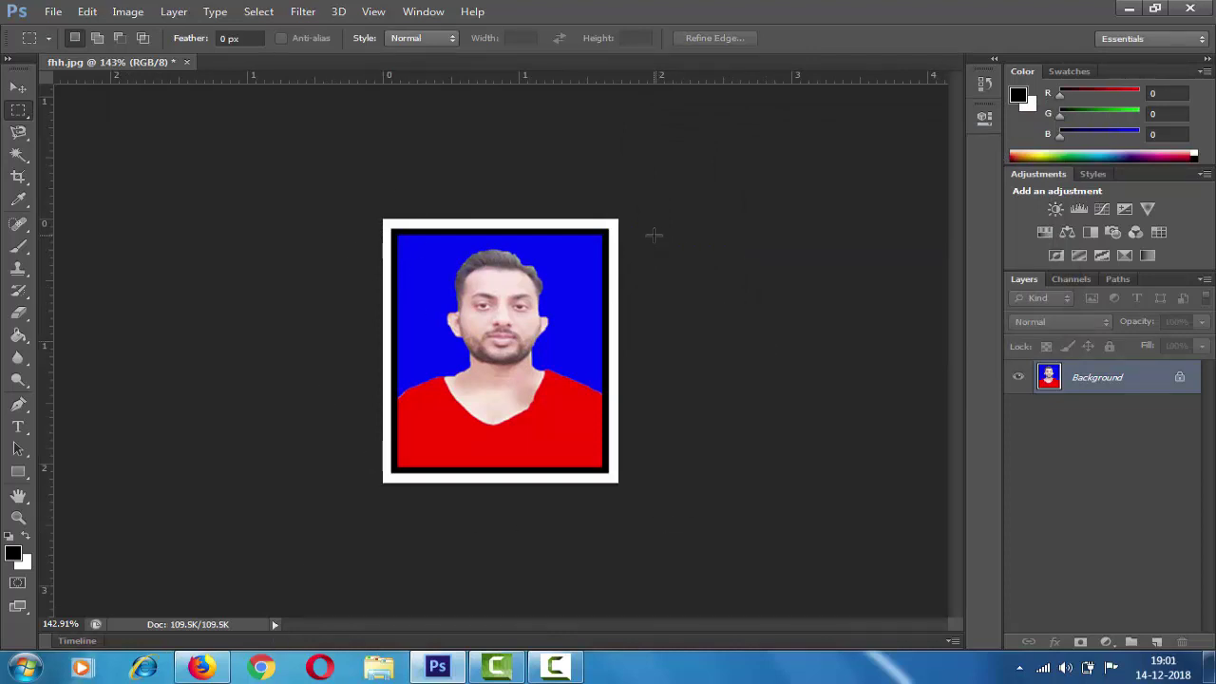
pyautogui.hotkey('ctrl', 'a')
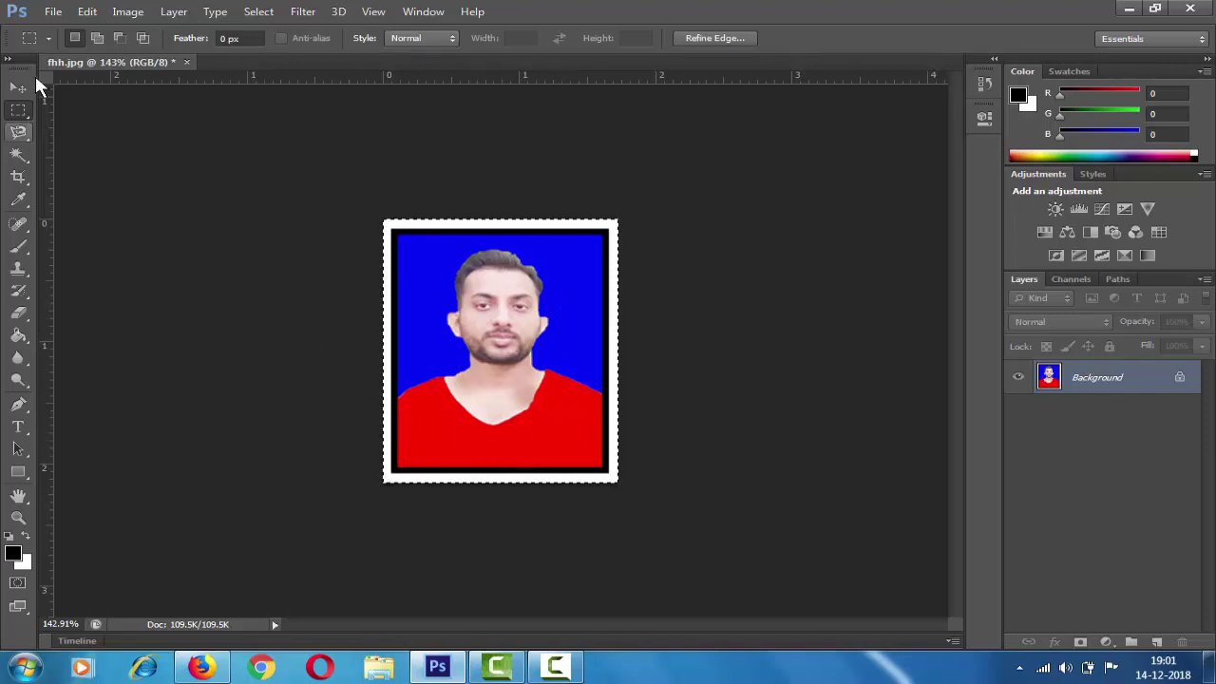
# Create a new Photo preset document at Landscape, 8 x 10, 300 pixels/inch, white.
pyautogui.click(53, 12)
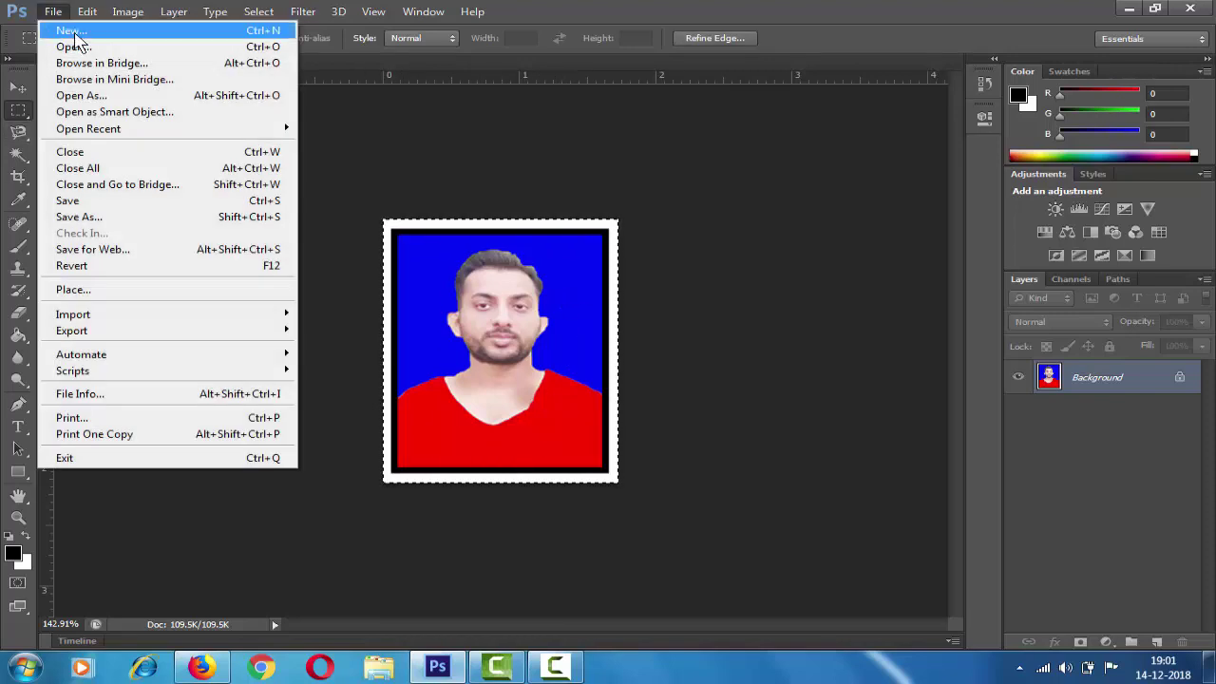
pyautogui.click(72, 32)
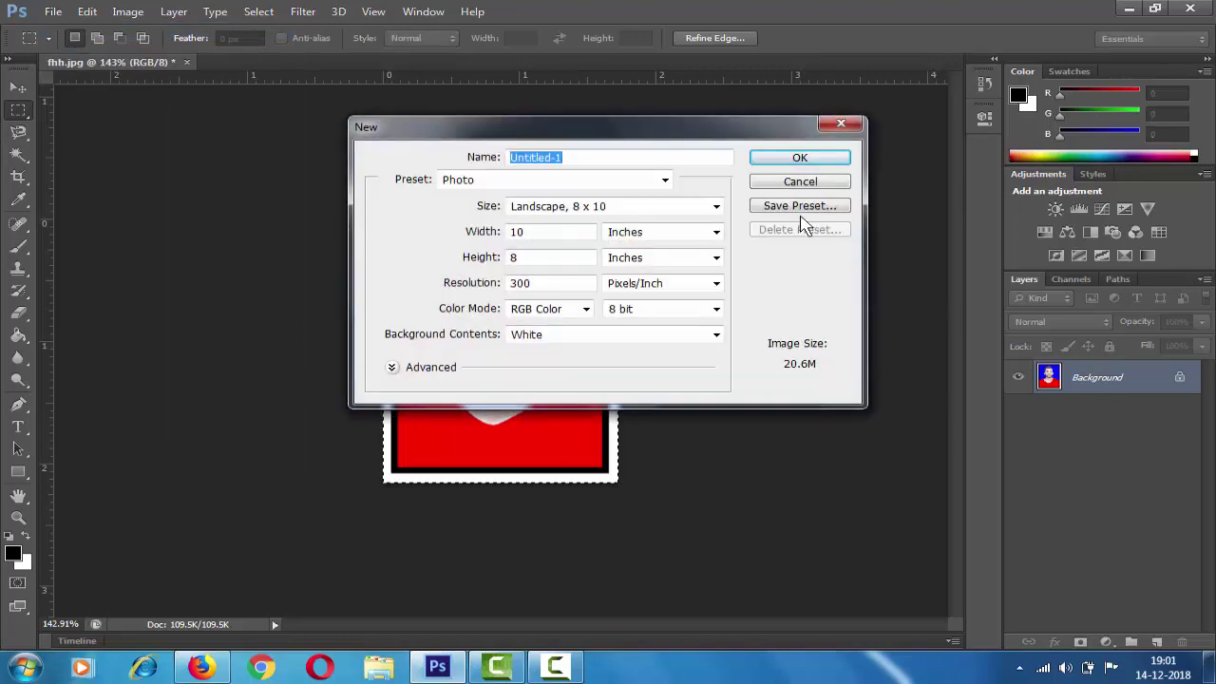
pyautogui.click(503, 179)
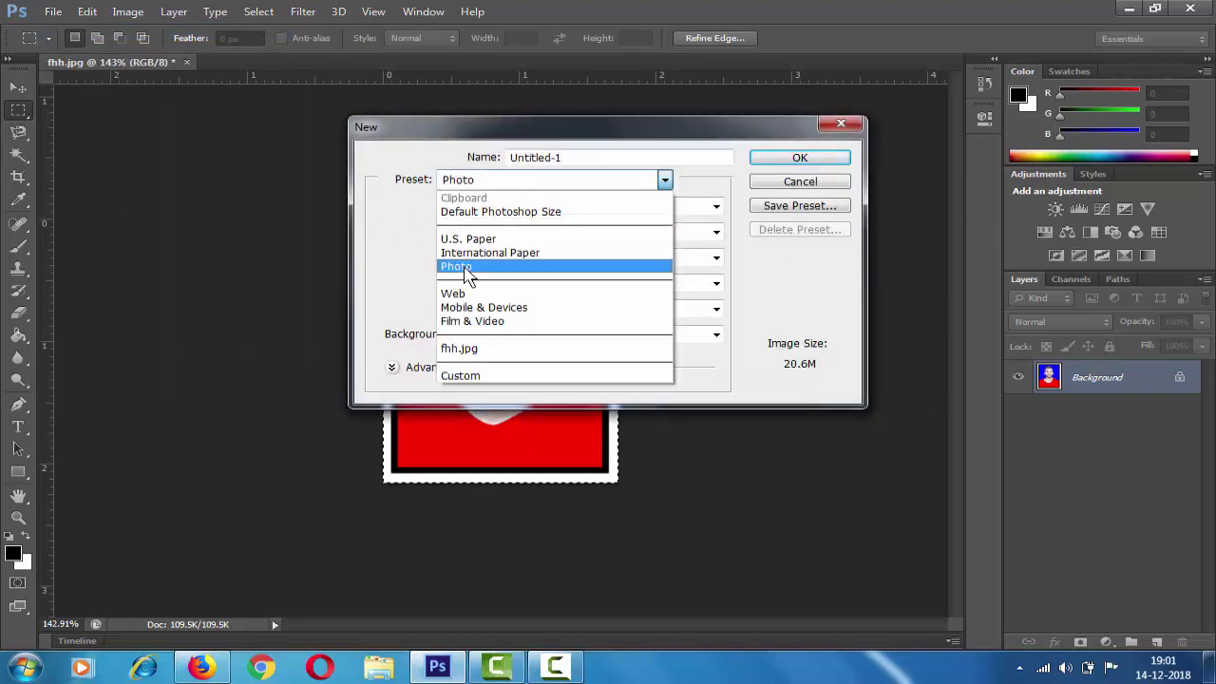
pyautogui.click(466, 267)
pyautogui.click(714, 206)
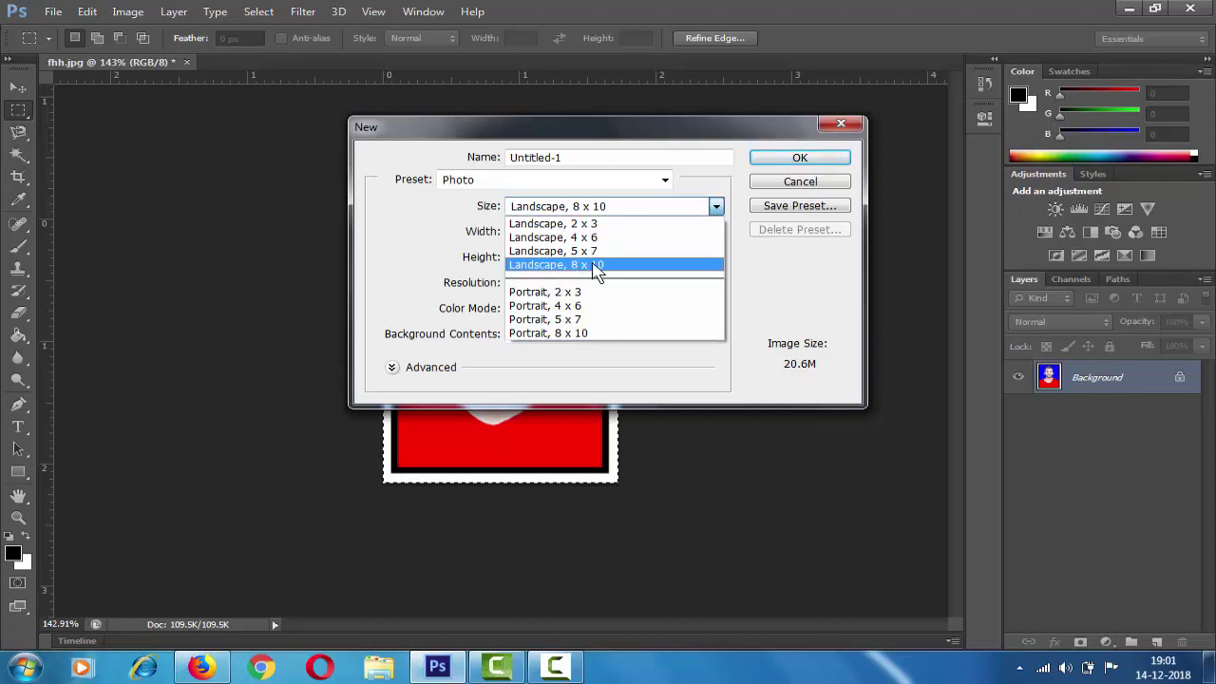
pyautogui.click(597, 271)
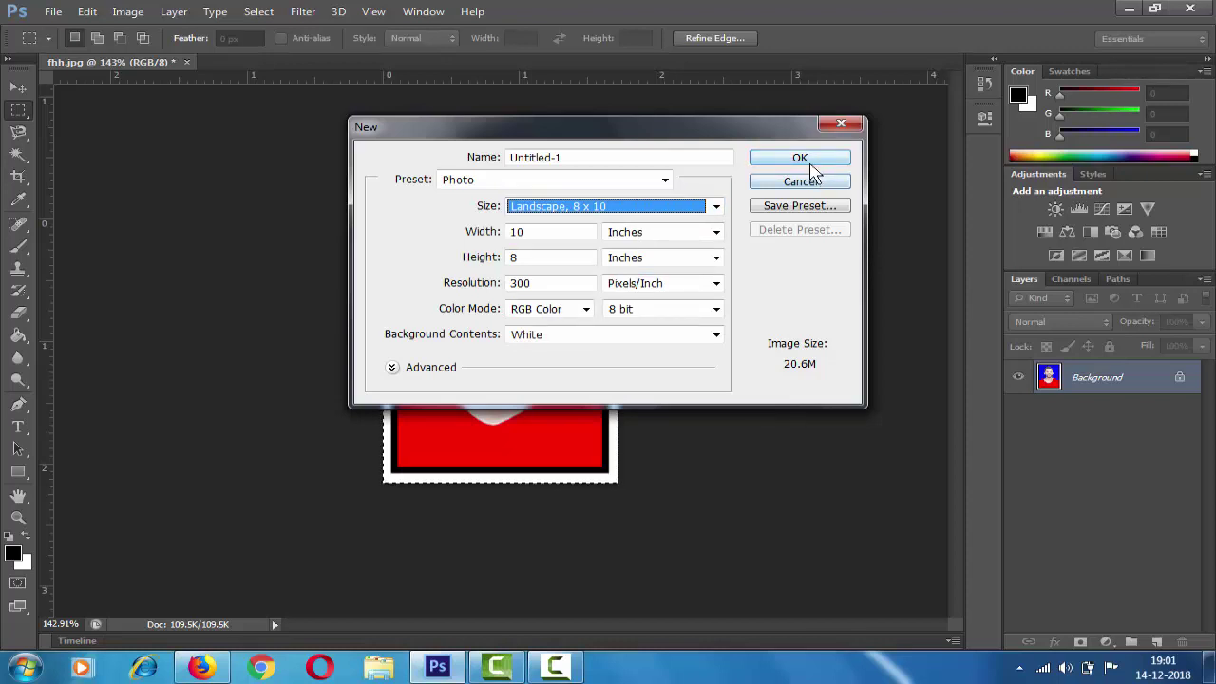
pyautogui.click(807, 162)
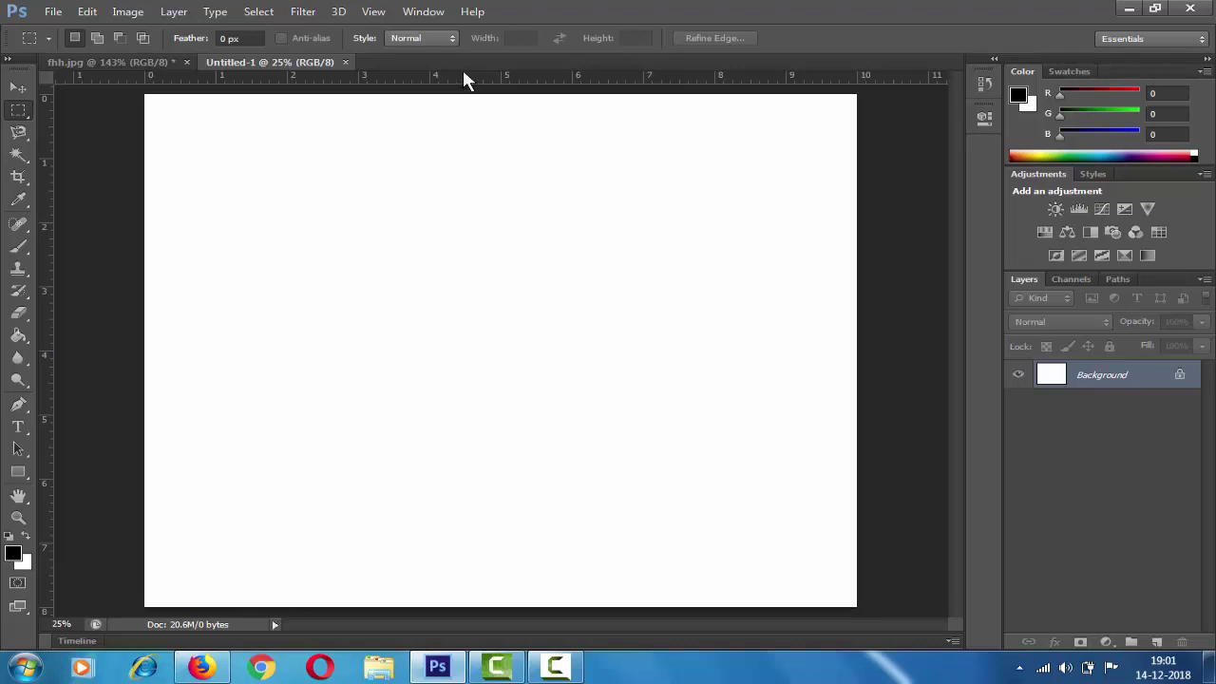
# Add a horizontal guide about 0.3 in down and a vertical guide near the left edge, then return to fhh.jpg.
pyautogui.moveTo(462, 75); pyautogui.dragTo(468, 109)
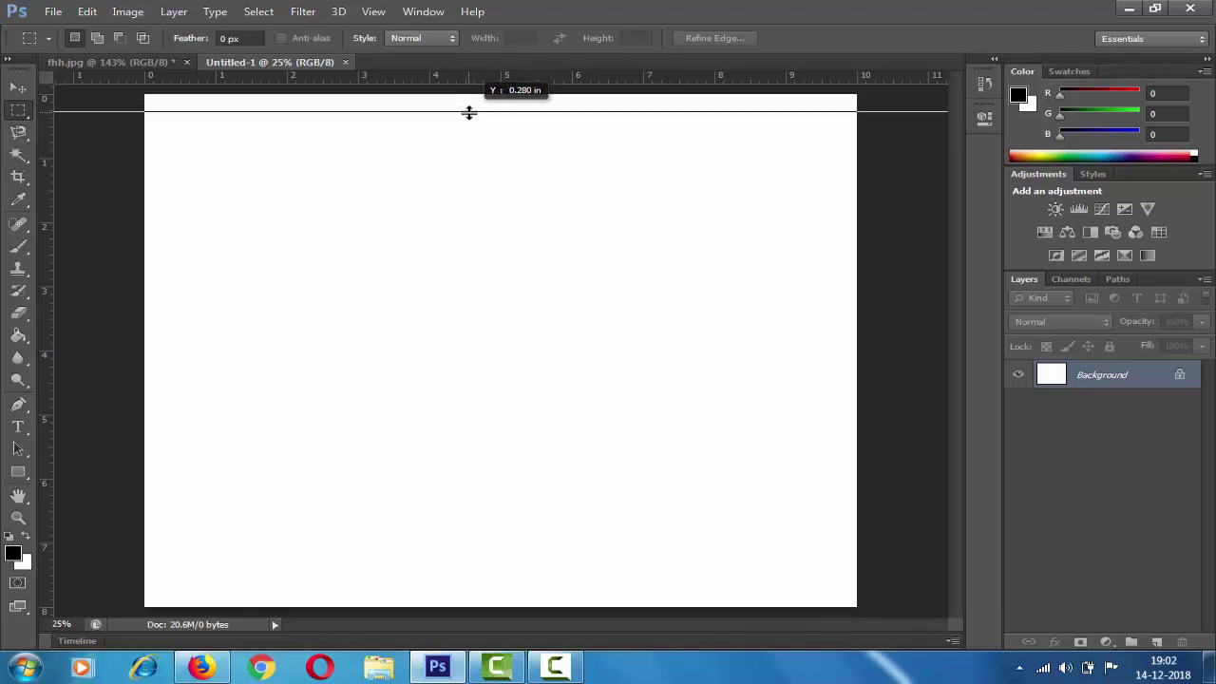
pyautogui.moveTo(469, 109); pyautogui.dragTo(468, 115)
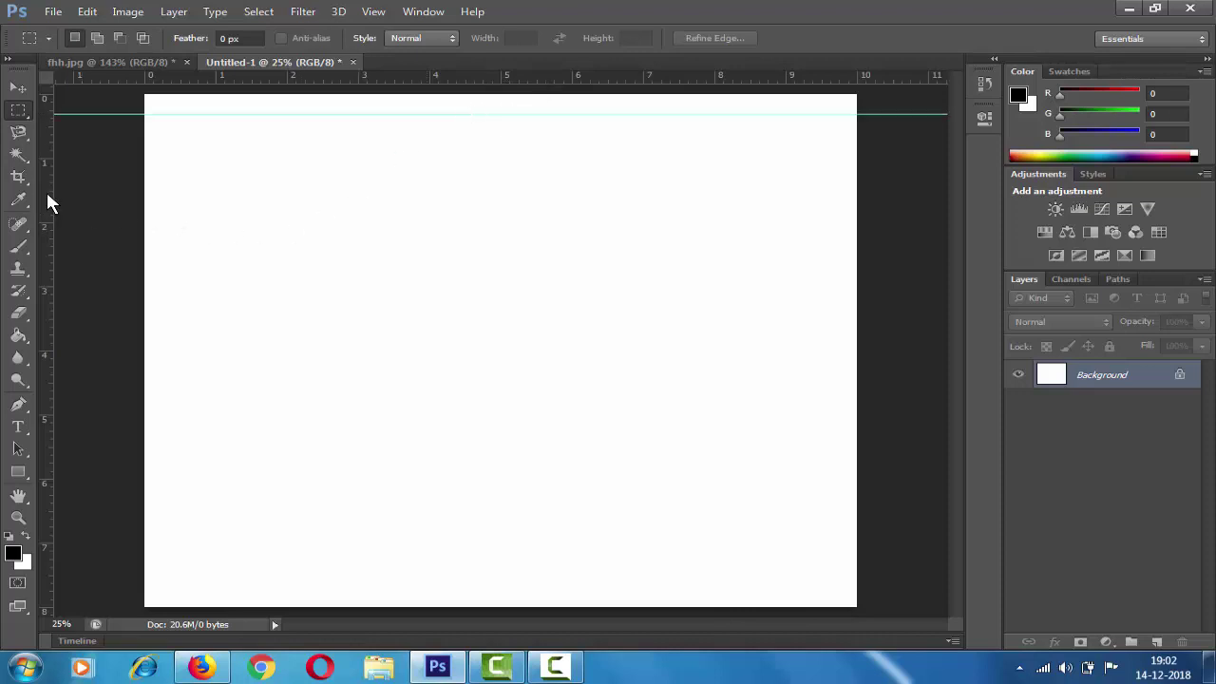
pyautogui.moveTo(50, 205)
pyautogui.mouseDown()
pyautogui.moveTo(176, 225)
pyautogui.moveTo(171, 215)
pyautogui.mouseUp()
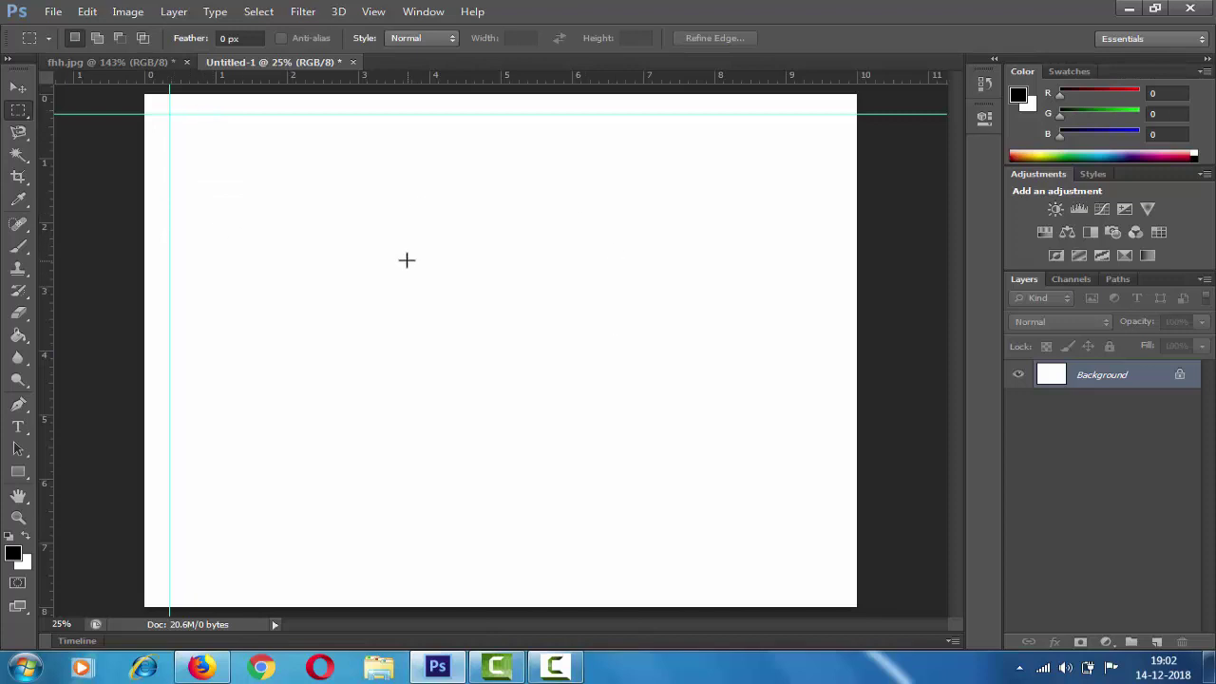
pyautogui.click(105, 62)
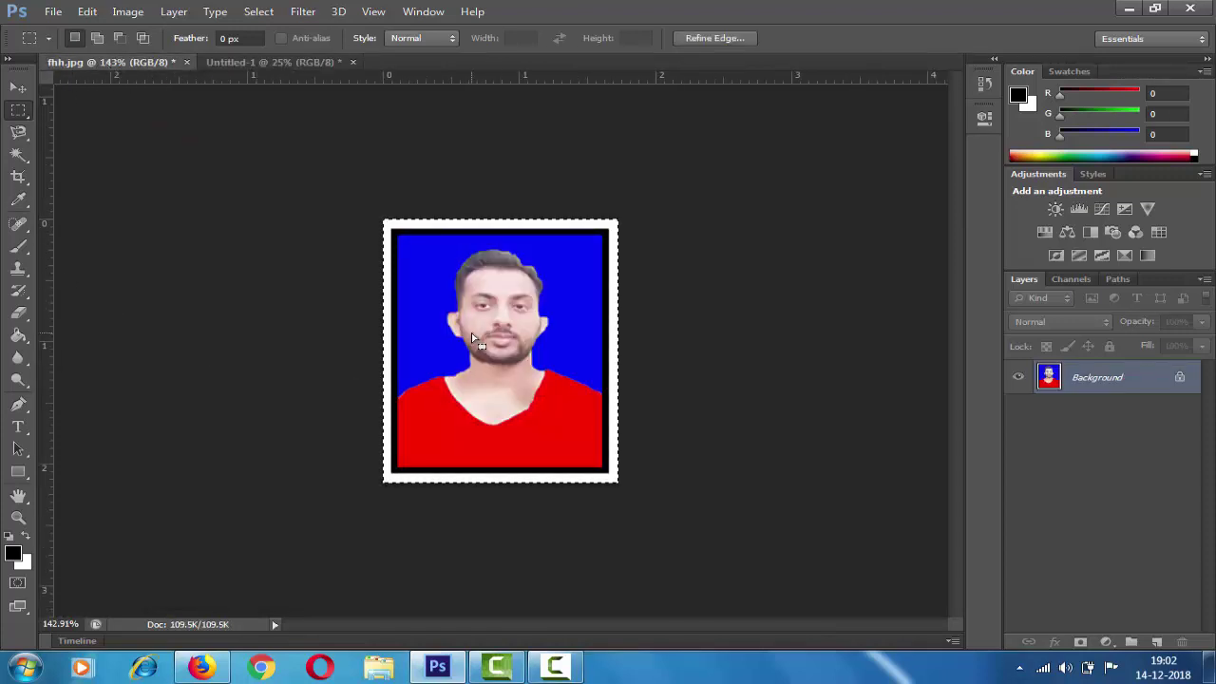
# Drag the passport photo onto Untitled-1 at the guides and Alt-drag copies along the top row.
pyautogui.click(19, 88)
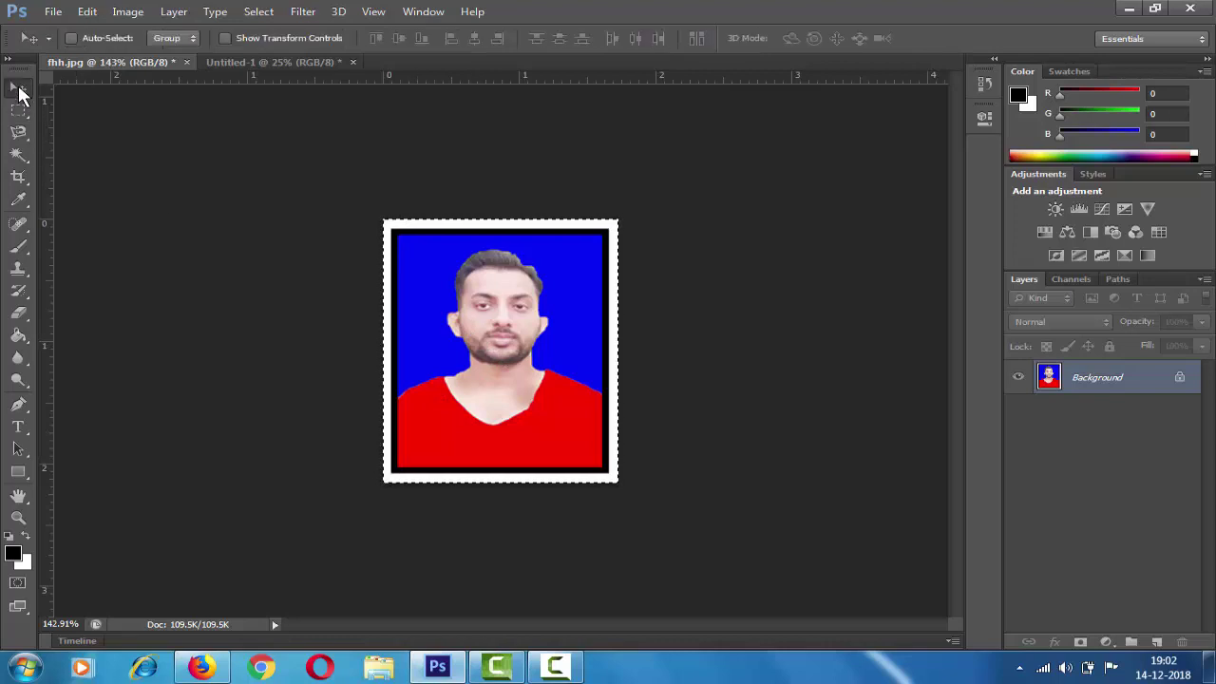
pyautogui.moveTo(520, 359)
pyautogui.mouseDown()
pyautogui.moveTo(271, 136)
pyautogui.moveTo(245, 201)
pyautogui.moveTo(192, 145)
pyautogui.mouseUp()
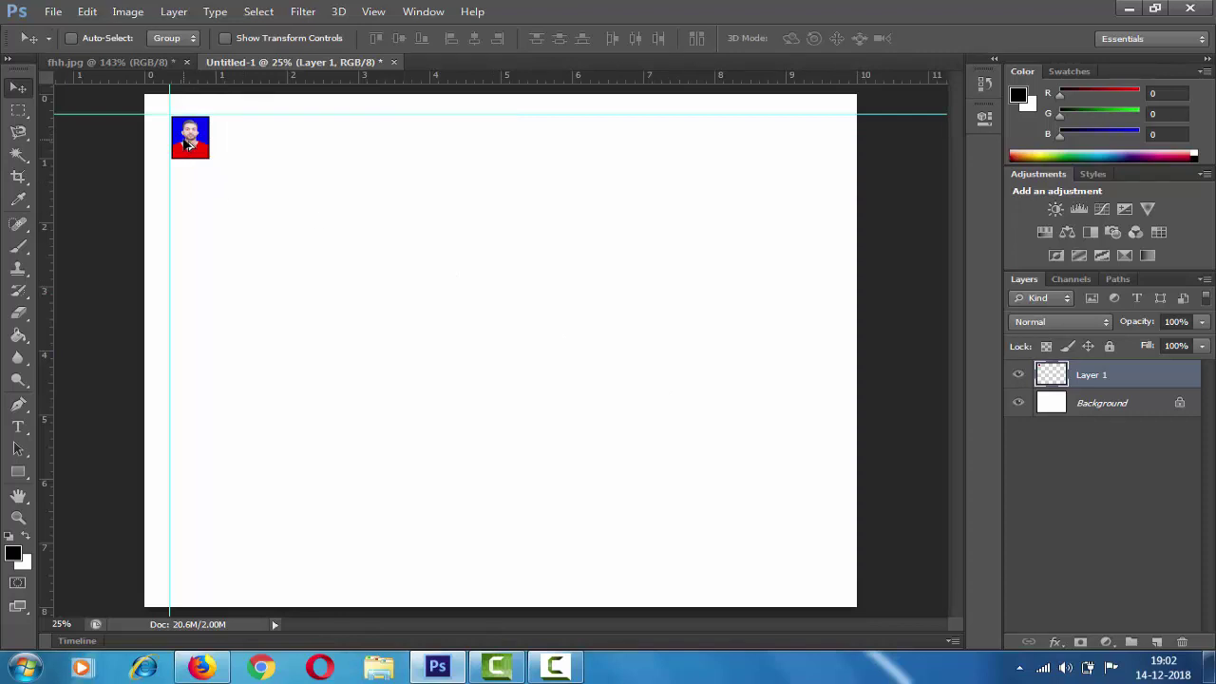
pyautogui.moveTo(190, 142)
pyautogui.mouseDown()
pyautogui.moveTo(249, 158)
pyautogui.moveTo(233, 141)
pyautogui.moveTo(245, 158)
pyautogui.mouseUp()
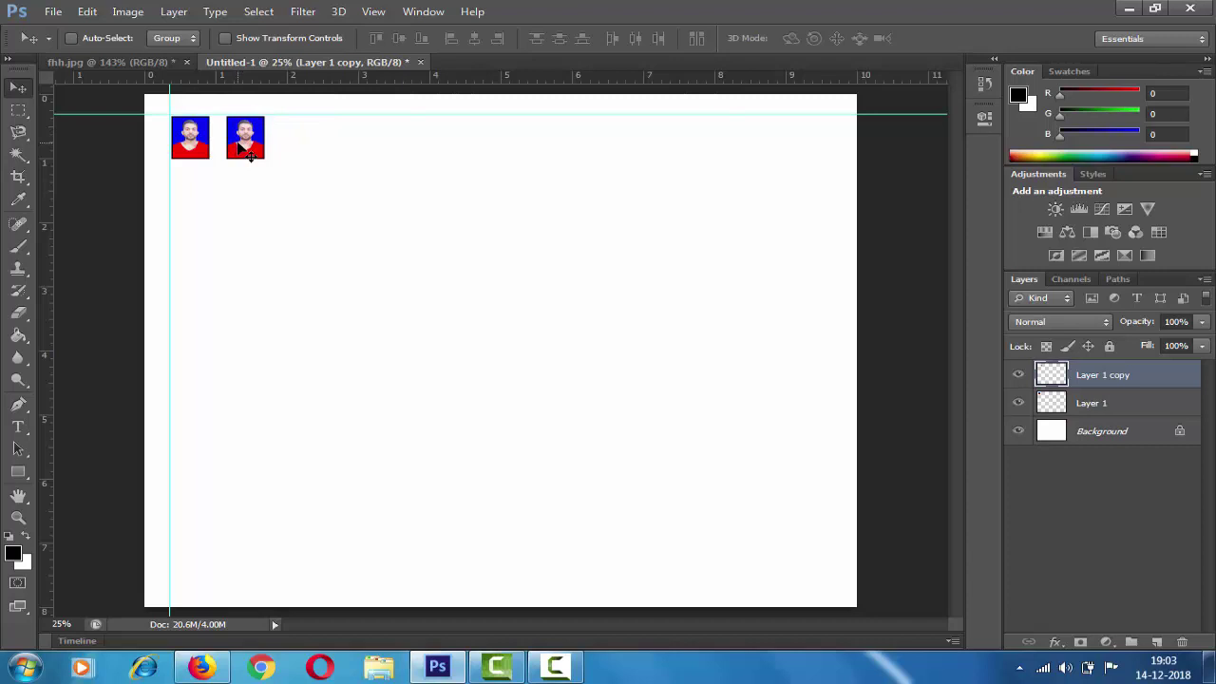
pyautogui.moveTo(249, 152); pyautogui.dragTo(296, 148)
pyautogui.moveTo(299, 148); pyautogui.dragTo(347, 142)
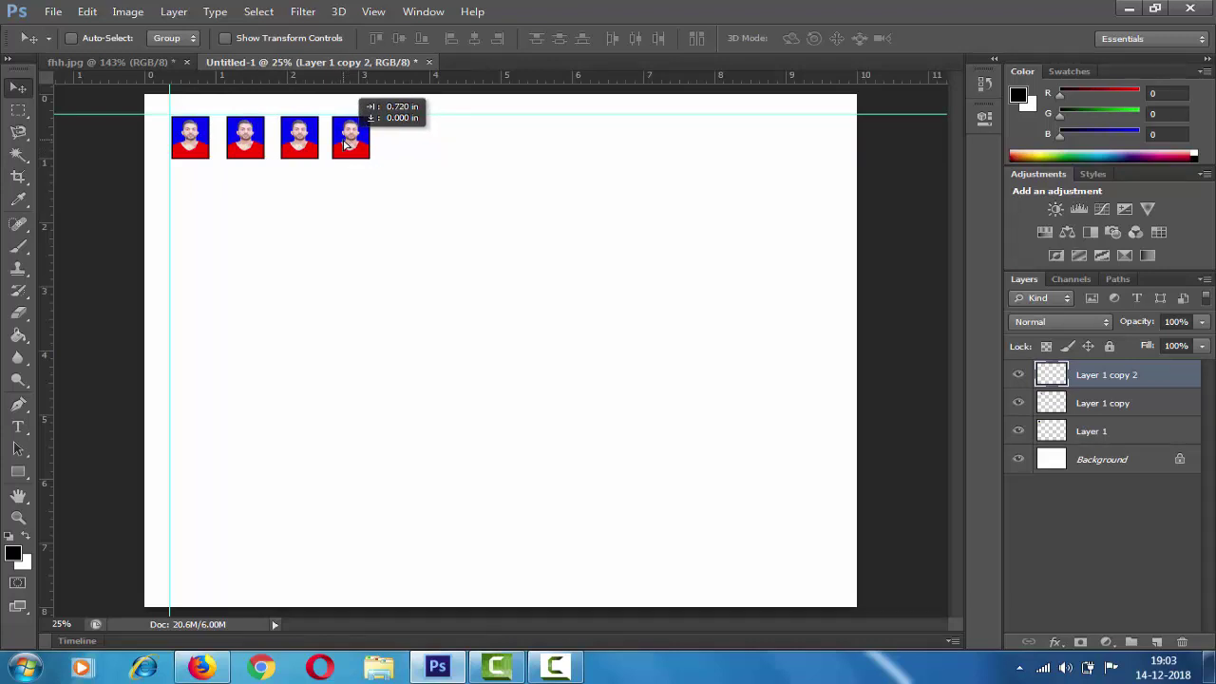
pyautogui.moveTo(345, 141); pyautogui.dragTo(795, 147)
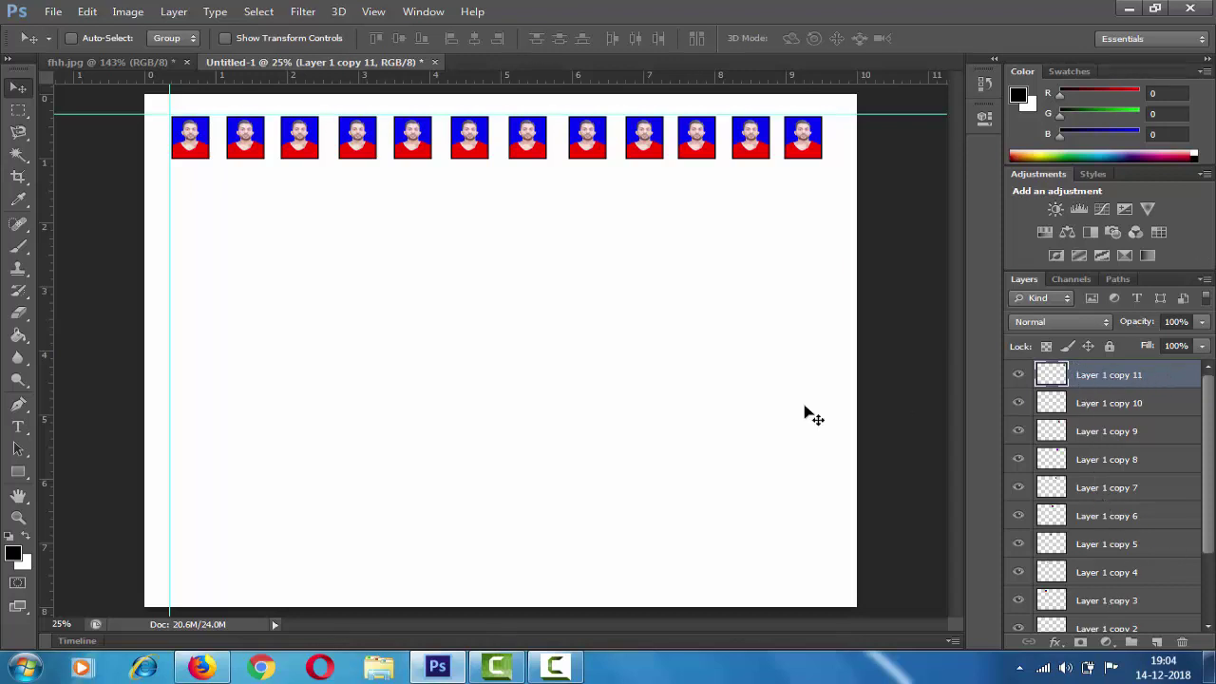
# Merge the separate photo copy layers down until only Layer 1 and its copy remain.
pyautogui.press('Delete')
pyautogui.press('Delete')
pyautogui.press('Delete')
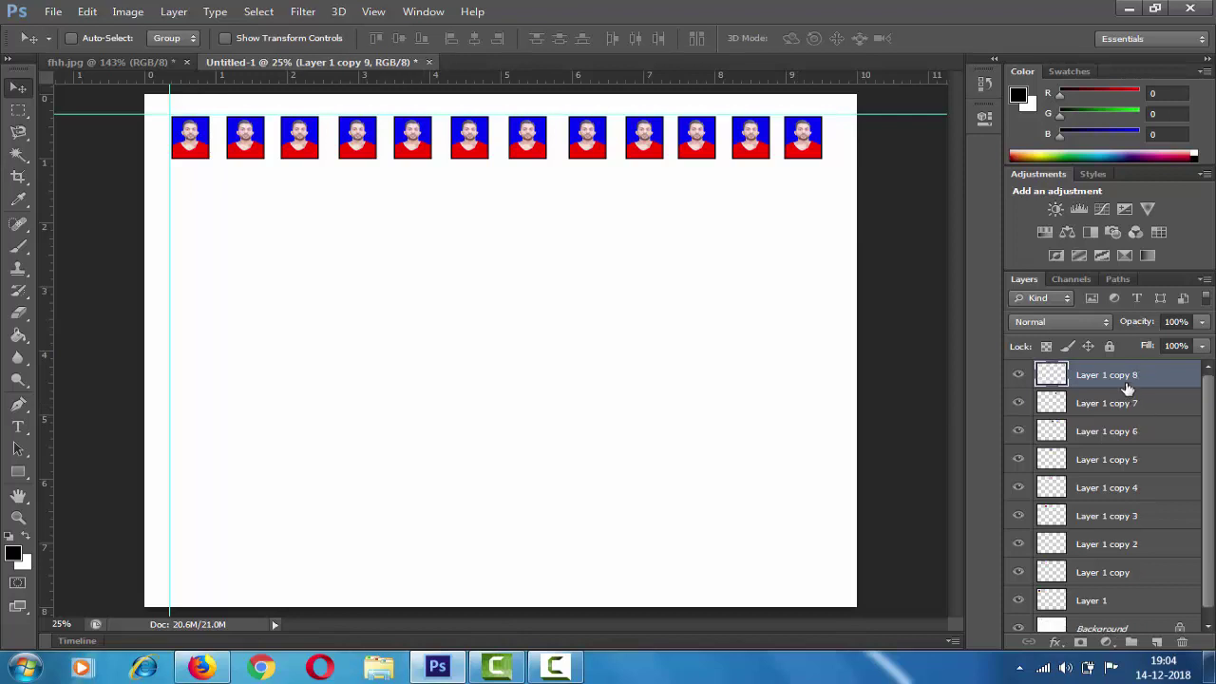
pyautogui.press('Delete')
pyautogui.press('Delete')
pyautogui.press('Delete')
pyautogui.press('Delete')
pyautogui.press('Delete')
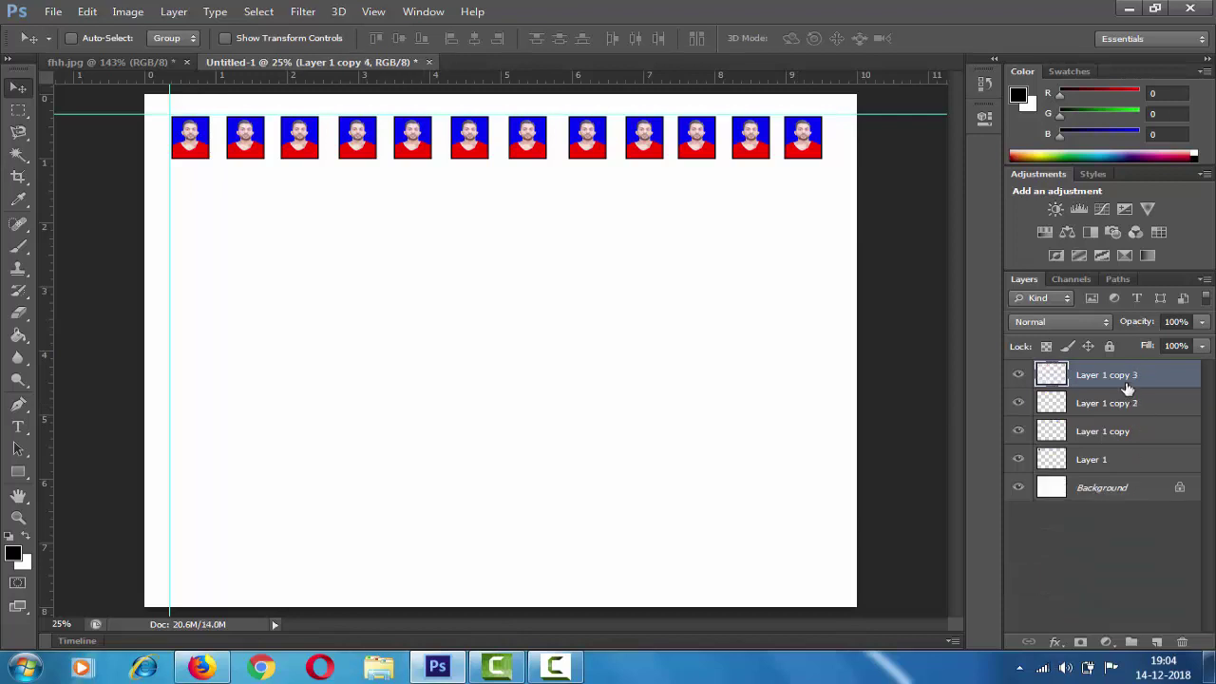
pyautogui.press('Delete')
pyautogui.press('Delete')
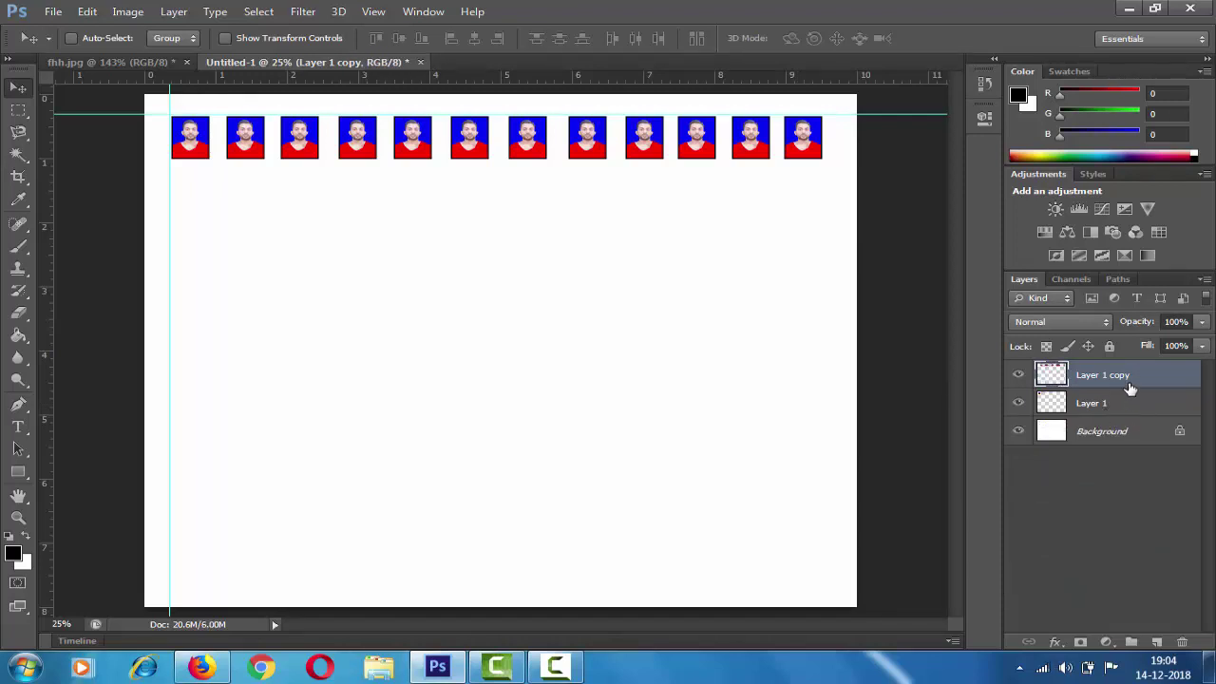
pyautogui.press('Delete')
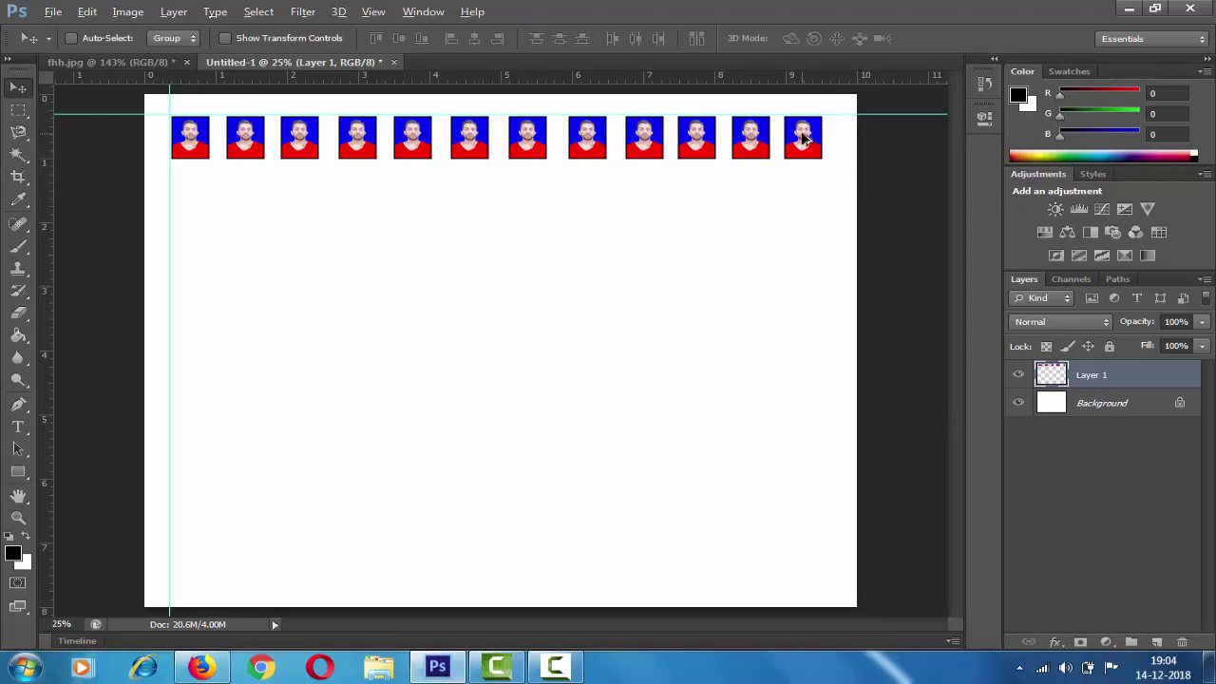
# Duplicate the photo row down the sheet into nine rows, then merge every layer into Background.
pyautogui.moveTo(802, 152); pyautogui.dragTo(804, 302)
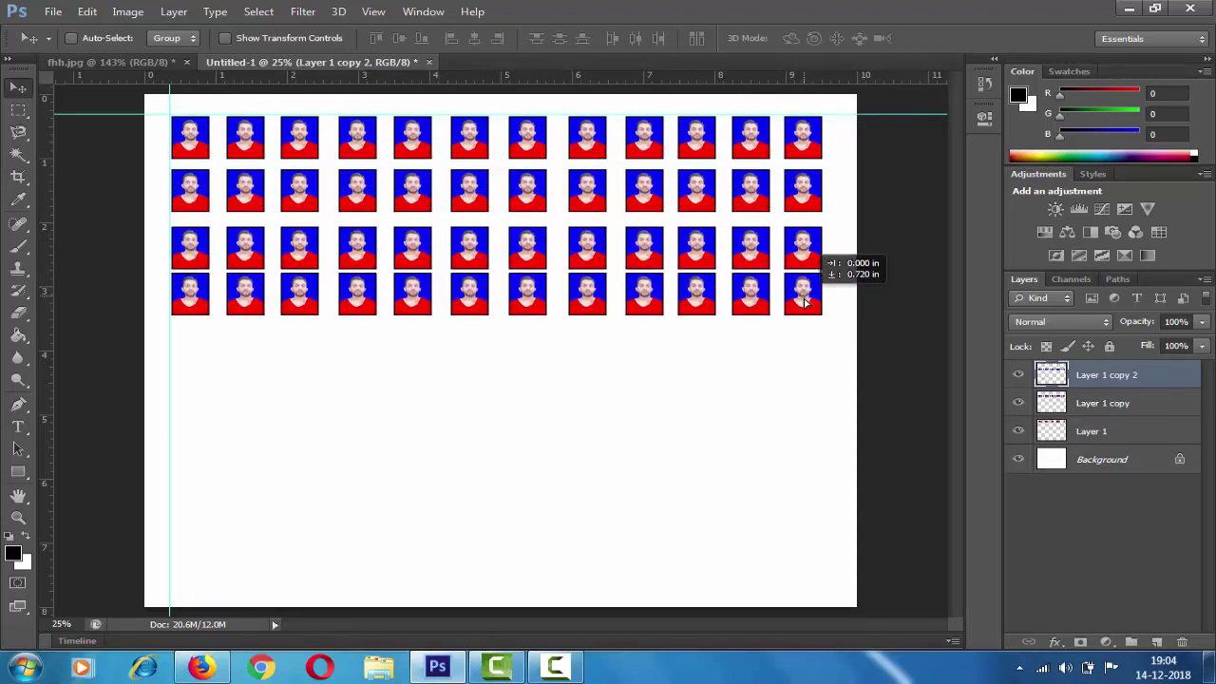
pyautogui.moveTo(804, 302); pyautogui.dragTo(811, 576)
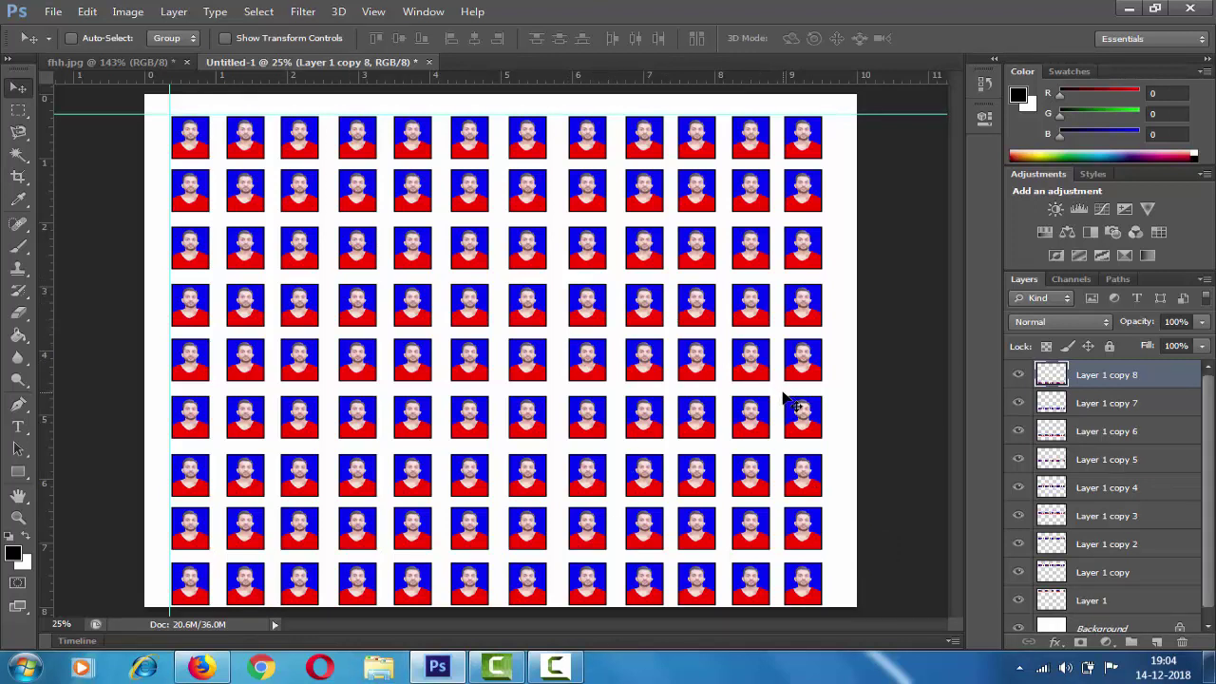
pyautogui.press('Delete')
pyautogui.press('Delete')
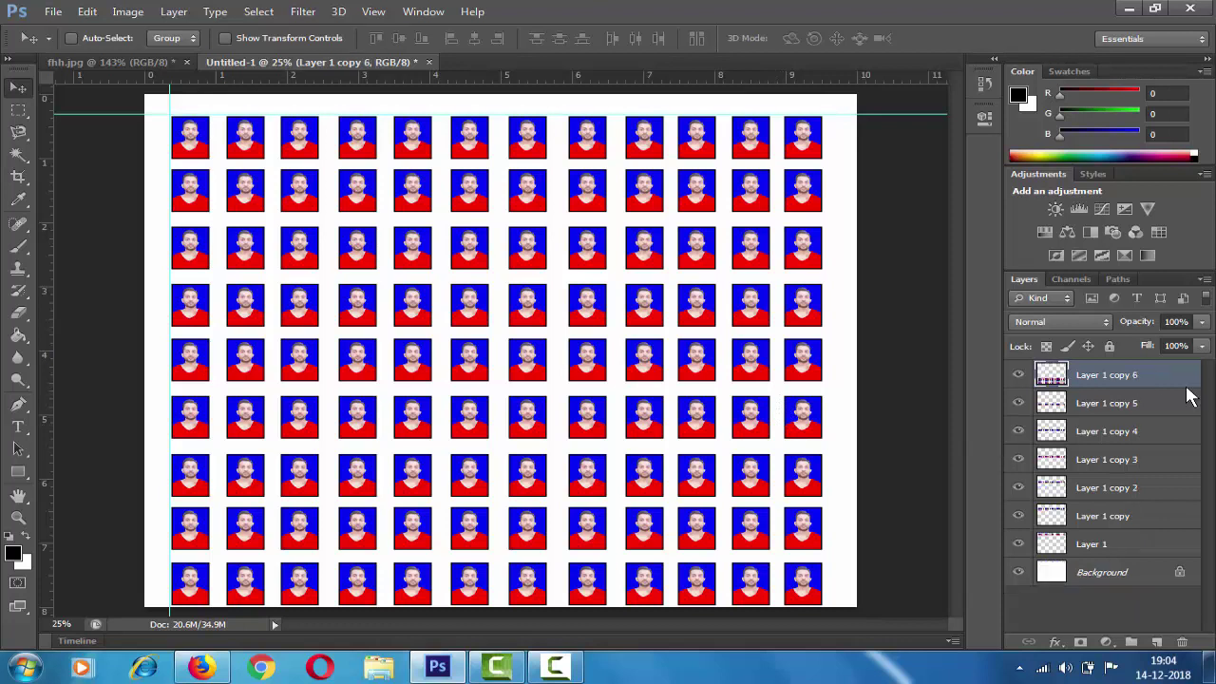
pyautogui.press('Delete')
pyautogui.press('Delete')
pyautogui.press('Delete')
pyautogui.press('Delete')
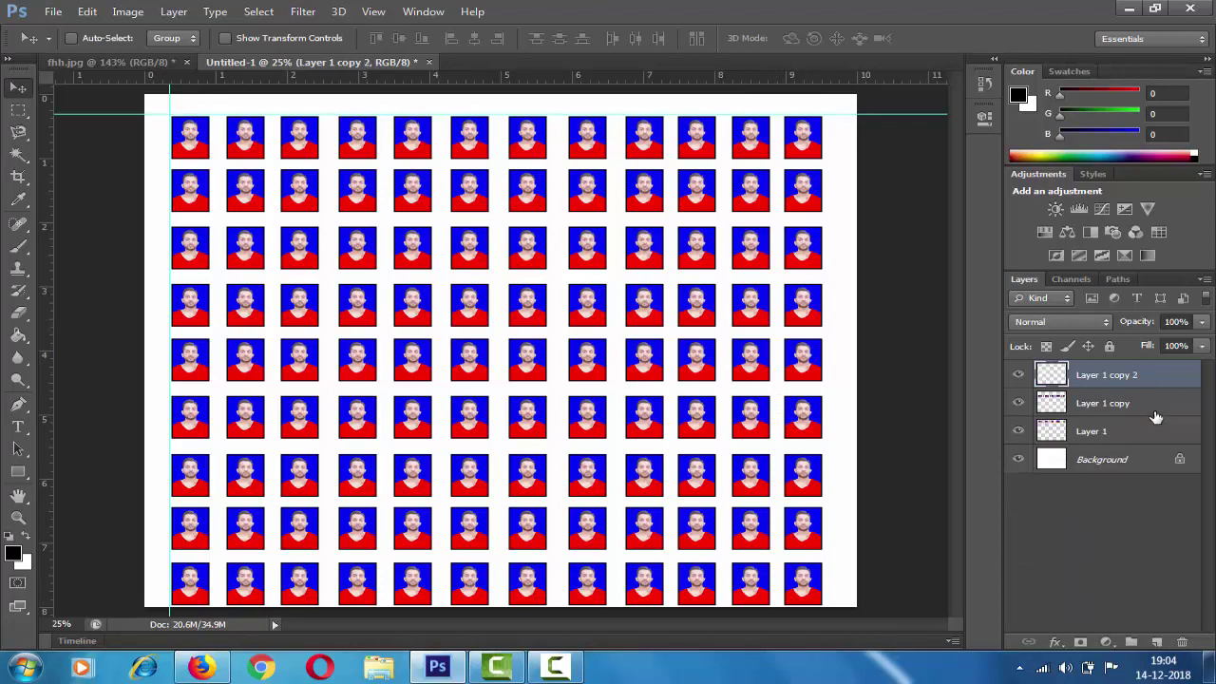
pyautogui.hotkey('ctrl', 'e')
pyautogui.hotkey('ctrl', 'e')
pyautogui.hotkey('ctrl', 'e')
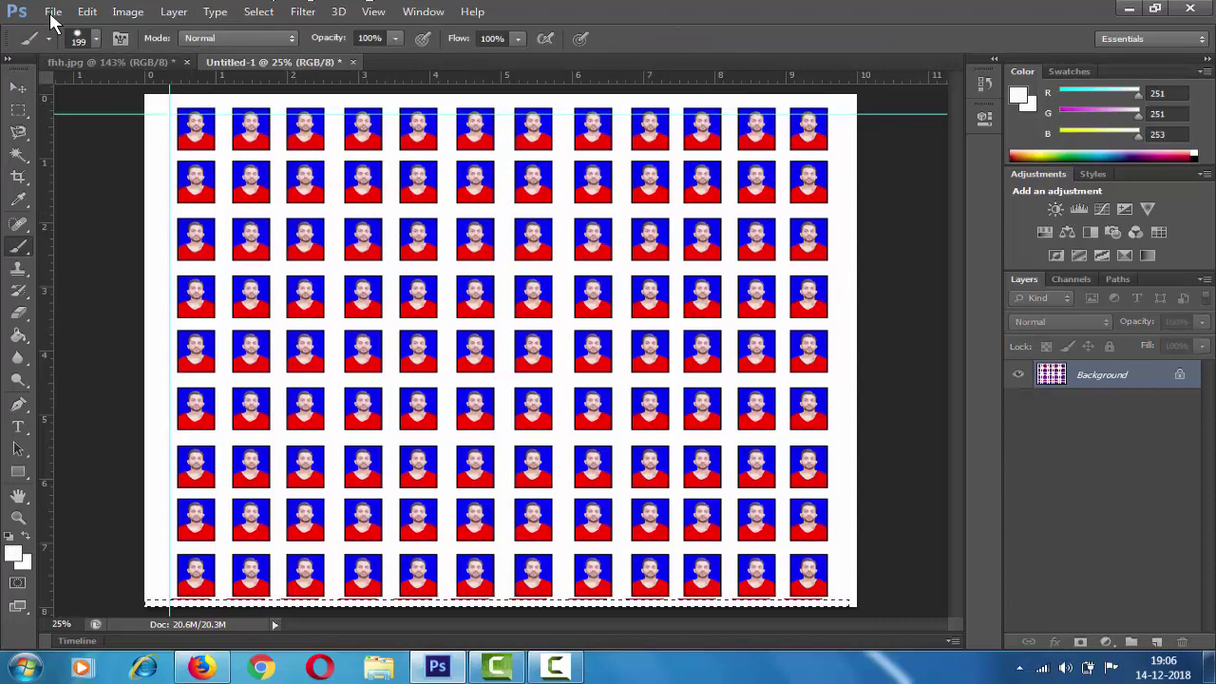
# Save the sheet as a JPEG named fsdf.jpg, accepting the default JPEG quality options.
pyautogui.click(50, 13)
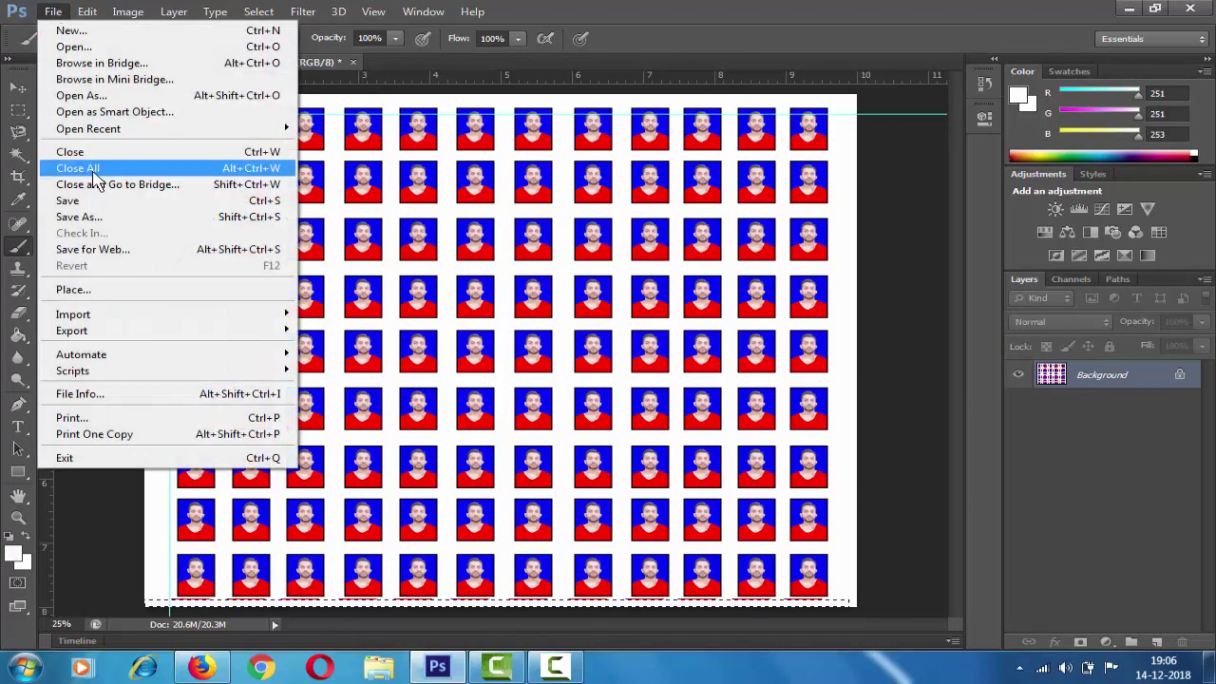
pyautogui.click(76, 203)
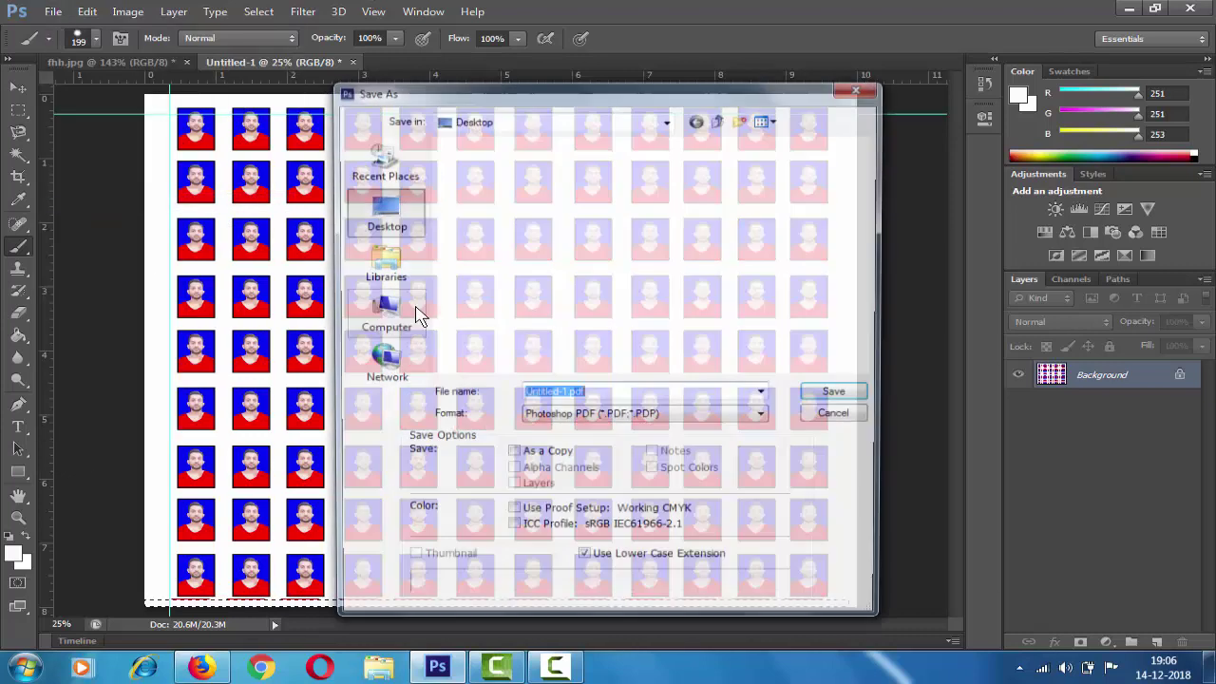
pyautogui.click(591, 418)
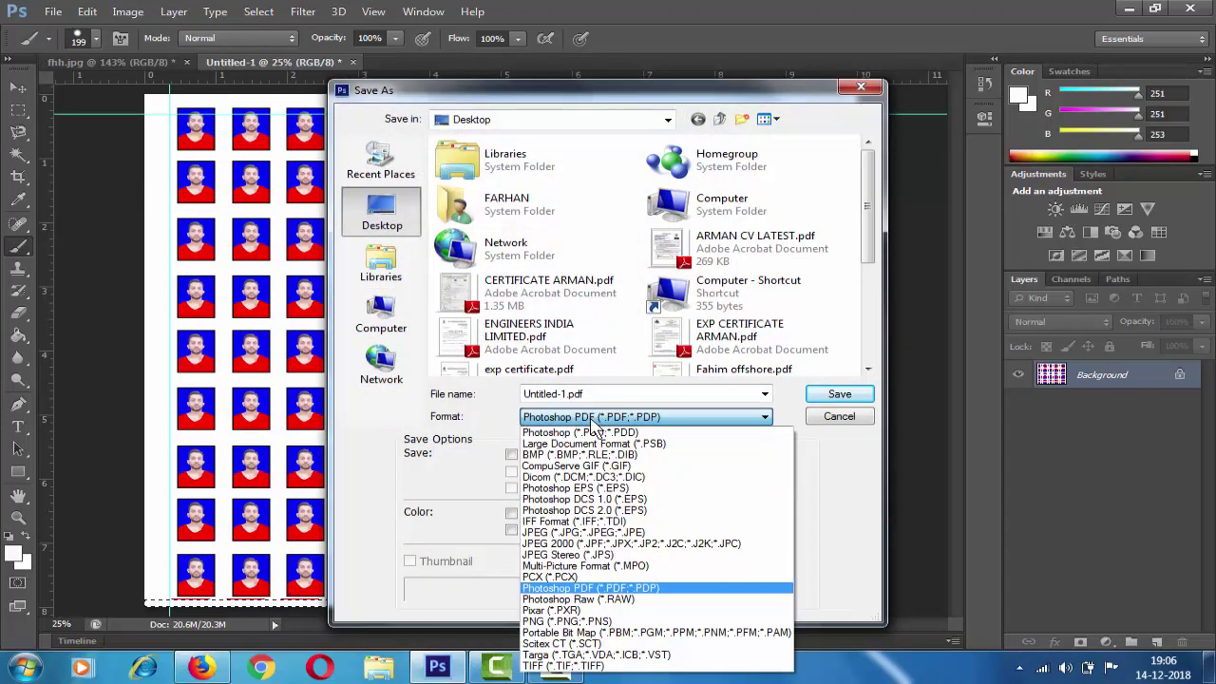
pyautogui.click(590, 532)
pyautogui.write('fsdf')
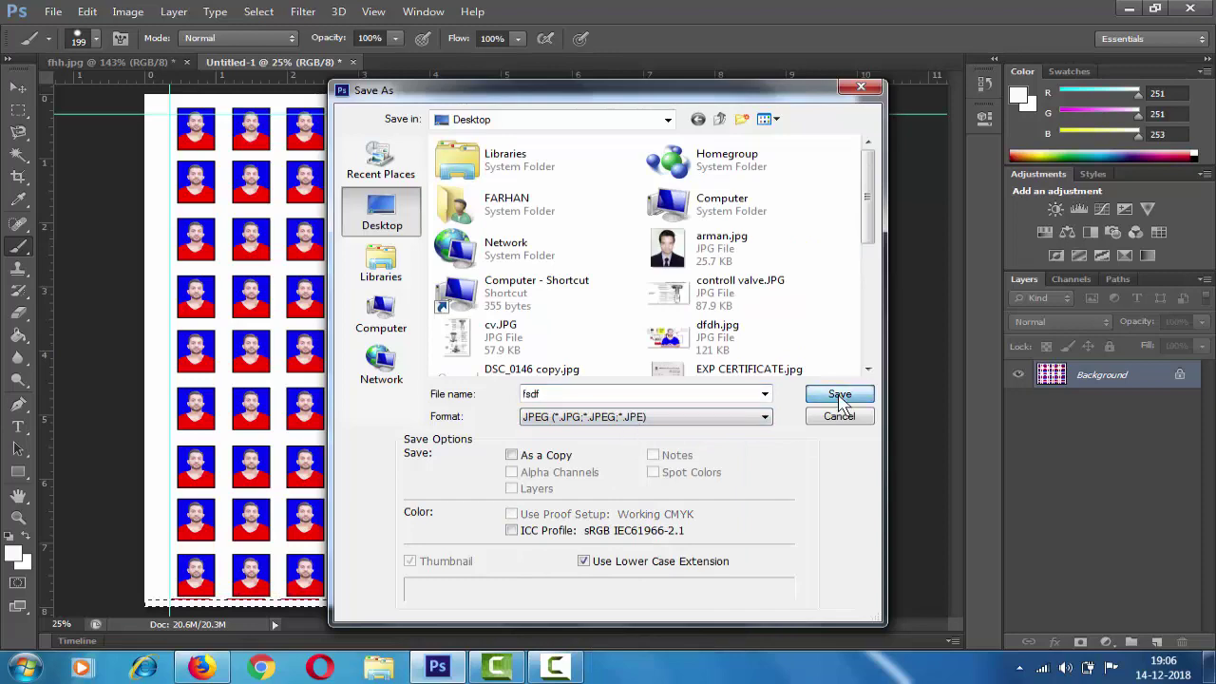
pyautogui.click(839, 397)
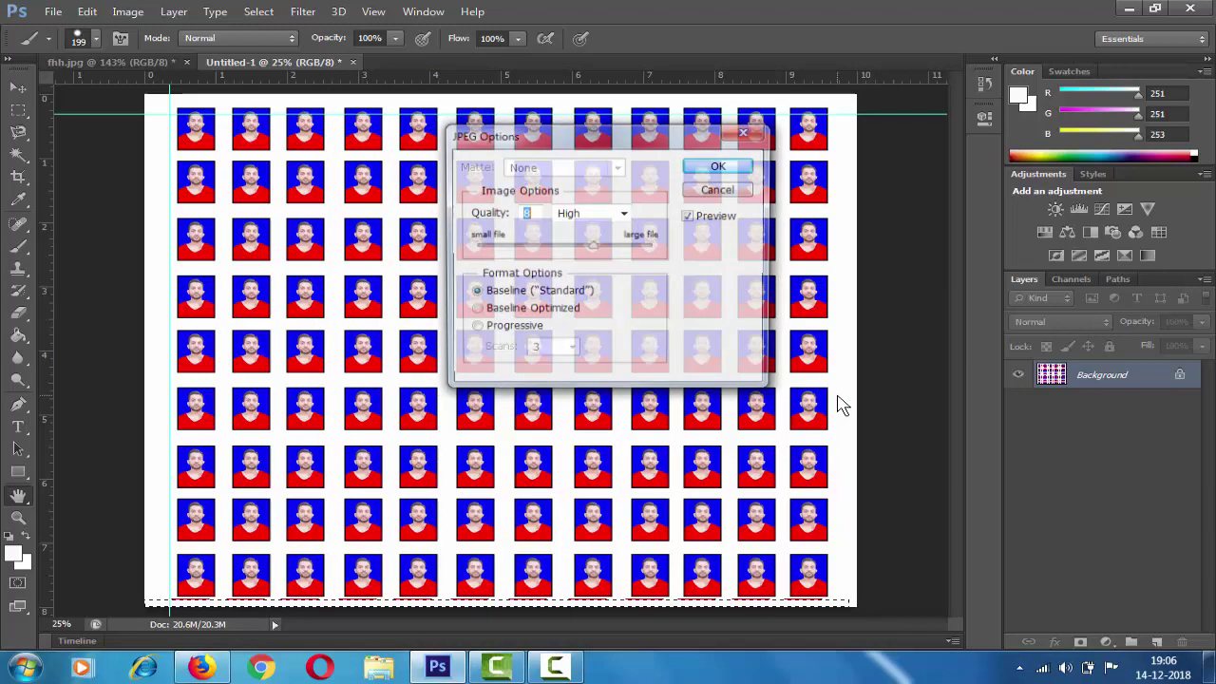
pyautogui.click(720, 166)
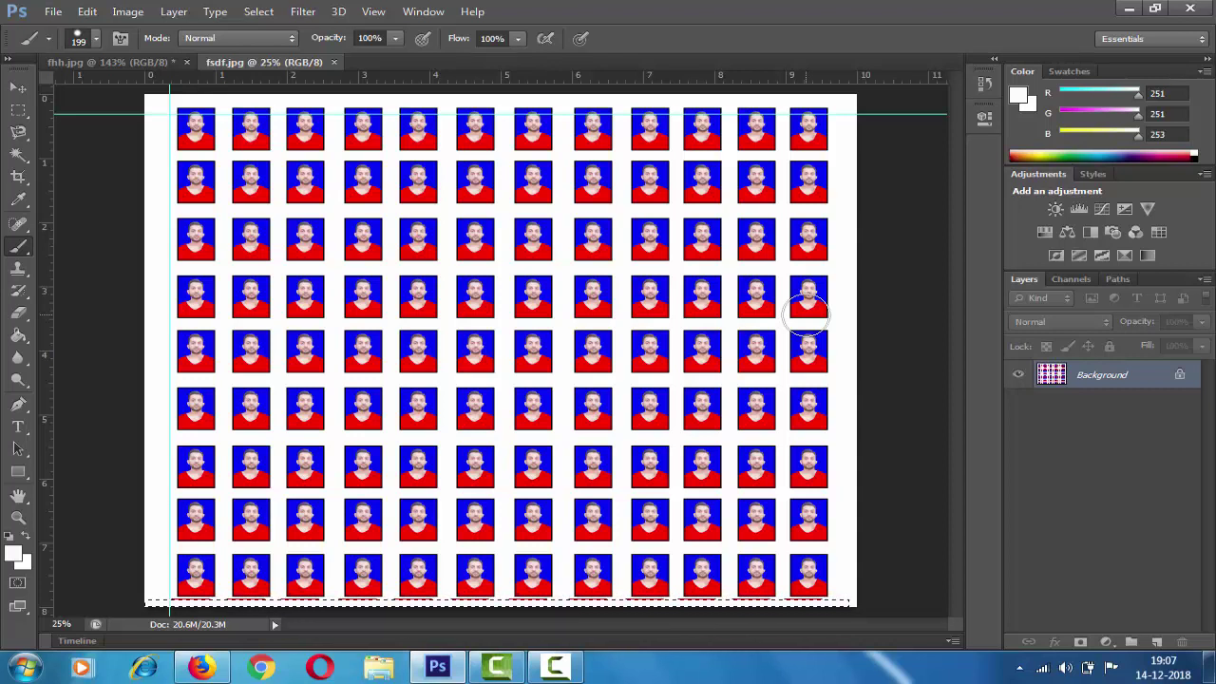
pyautogui.click(806, 313)
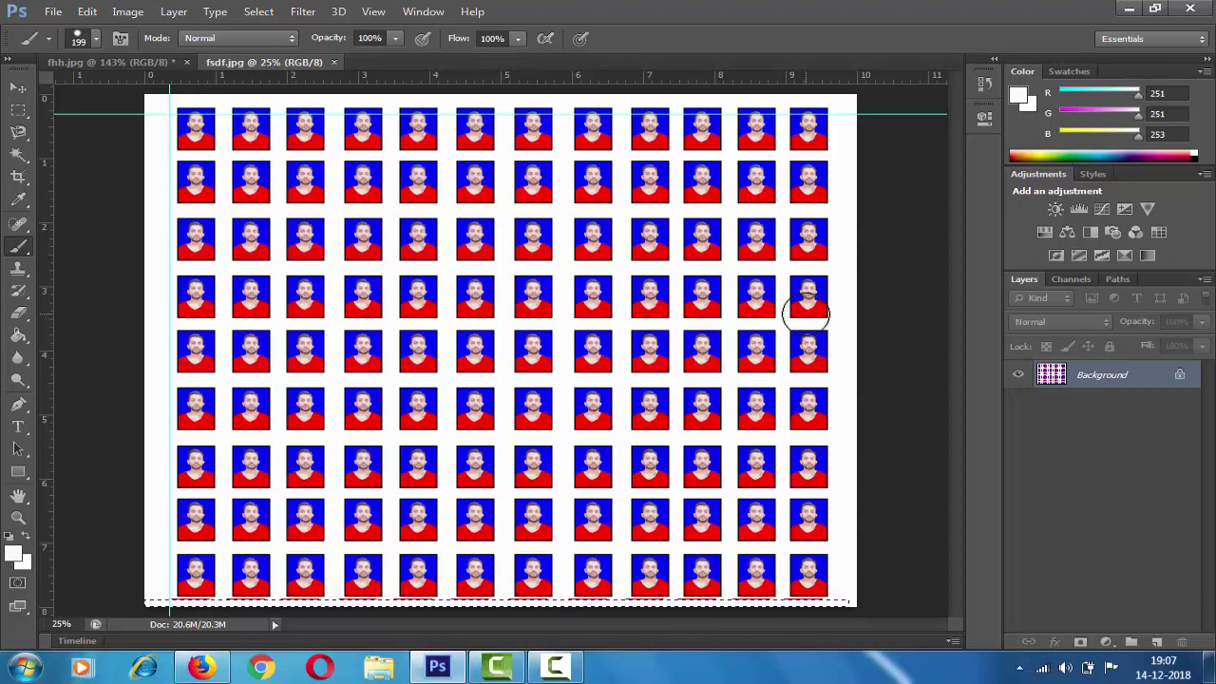